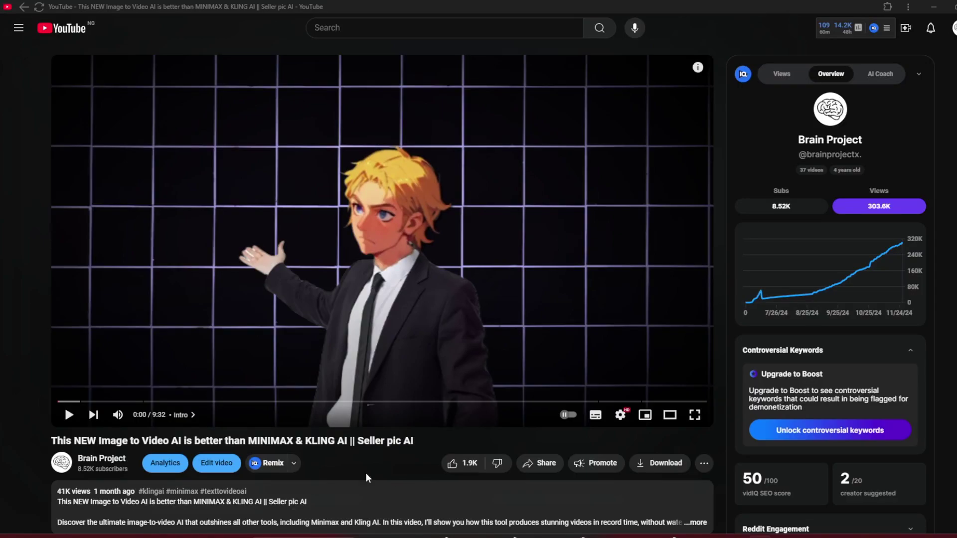
Step: Copy the NEW Image to Video AI video's share link, then scroll down to the comment box
click(553, 469)
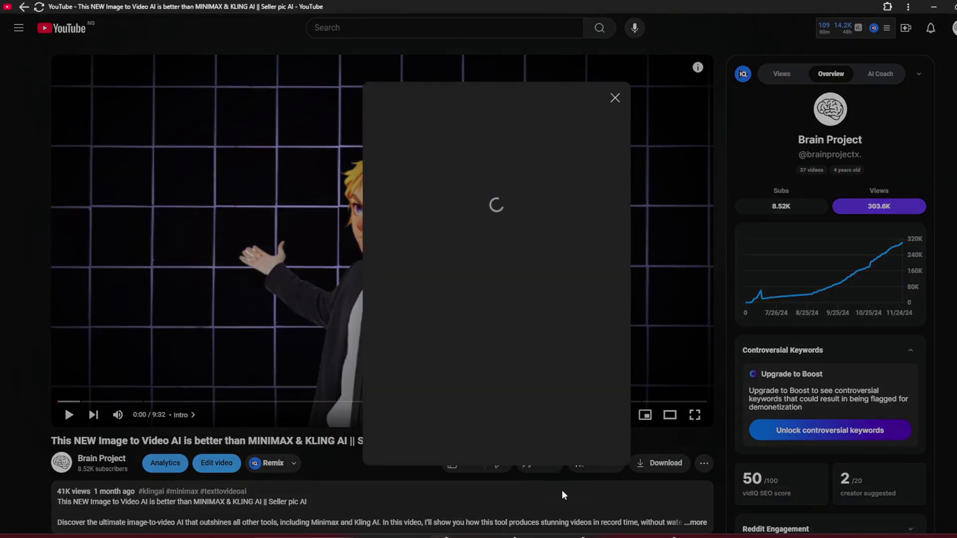
key(ctrl+c)
click(410, 478)
scroll(380, 466, down, 3)
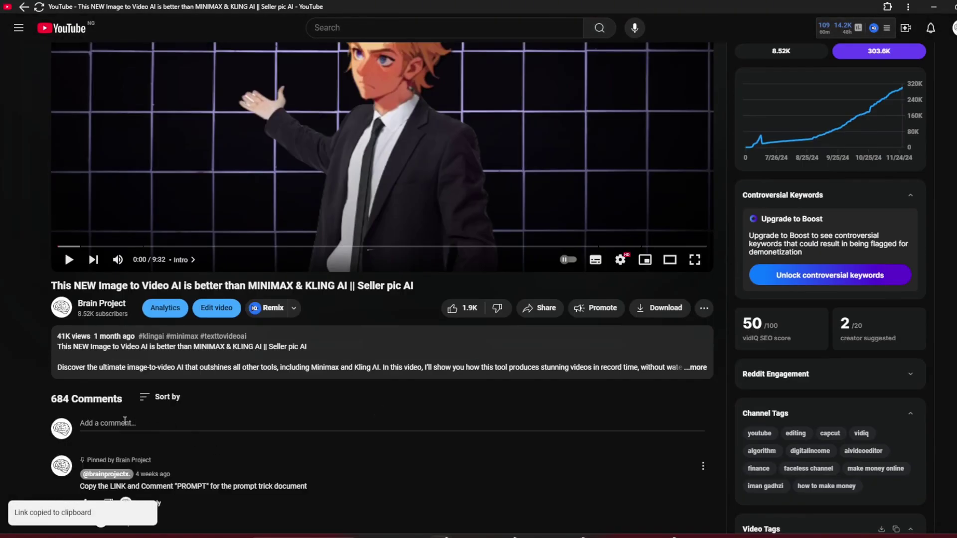
click(123, 422)
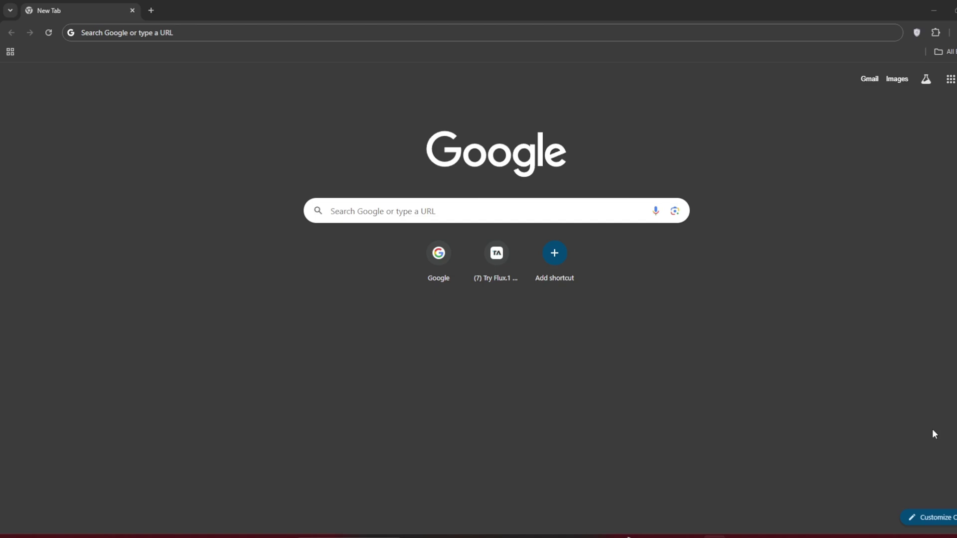
Step: Search Google for 'kling ai' and open the klingai.com result
click(409, 442)
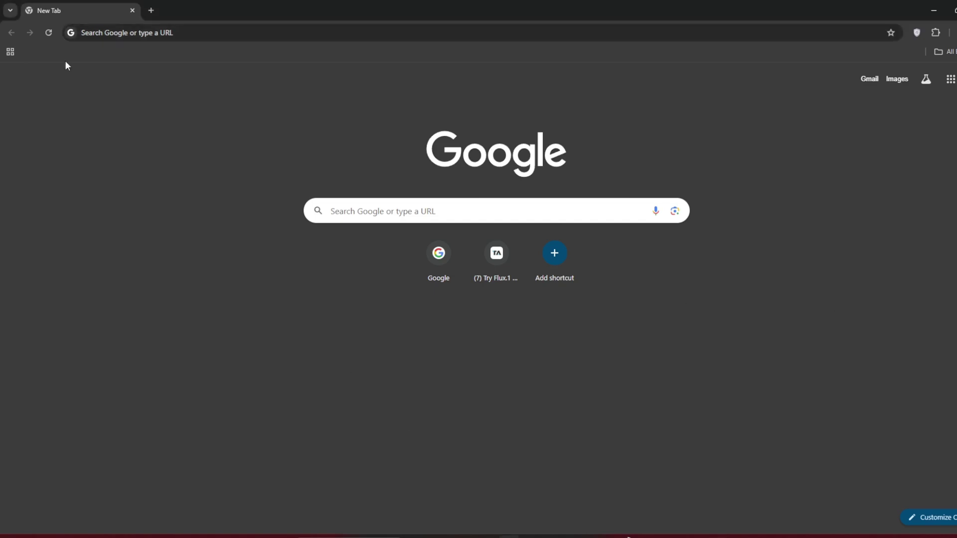
click(130, 32)
text(kling ai)
key(Return)
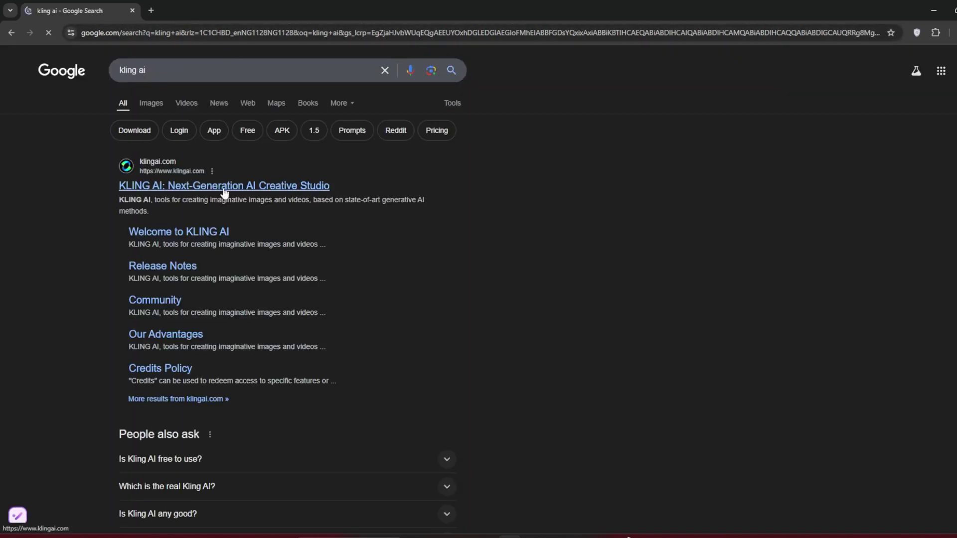
click(223, 189)
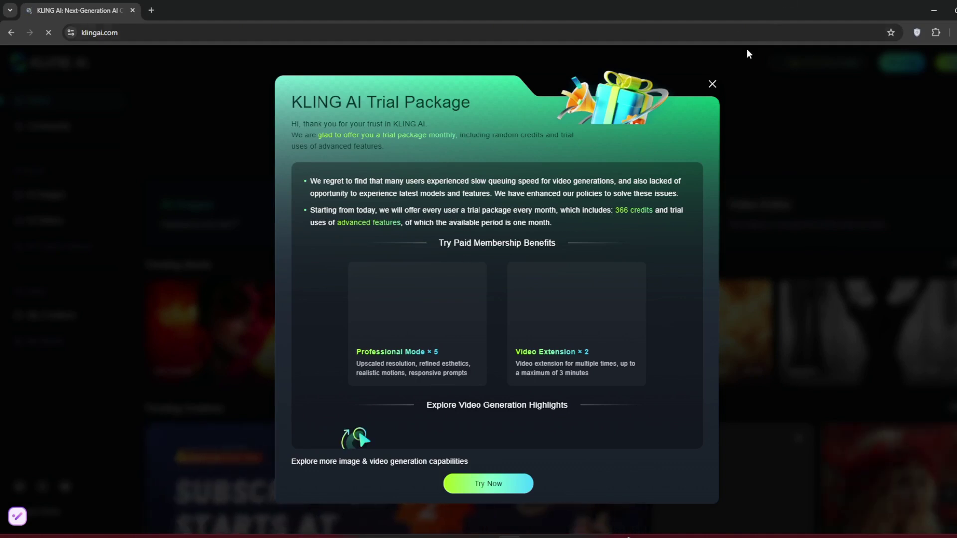
Step: Dismiss the KLING AI Trial Package popup, abandon the sign-in form and reload the home page
click(712, 85)
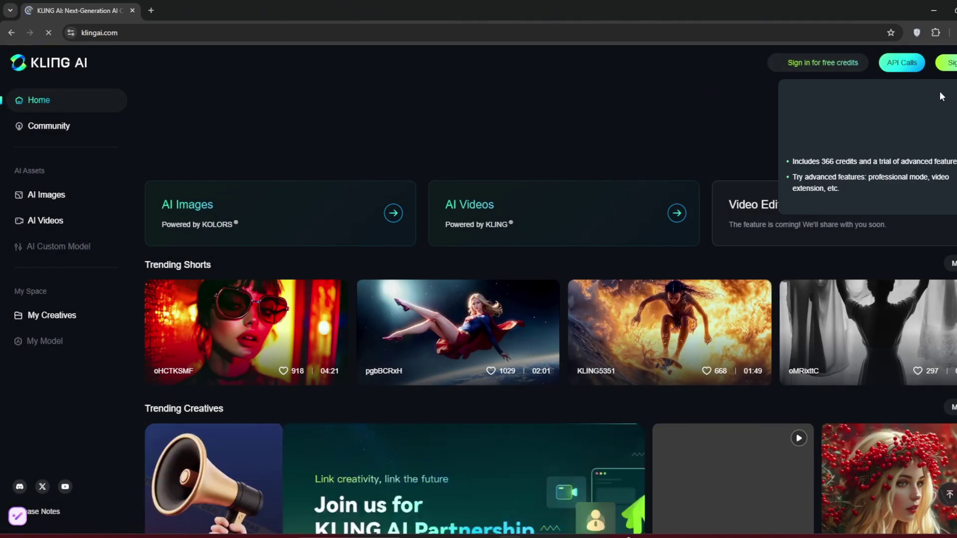
click(853, 63)
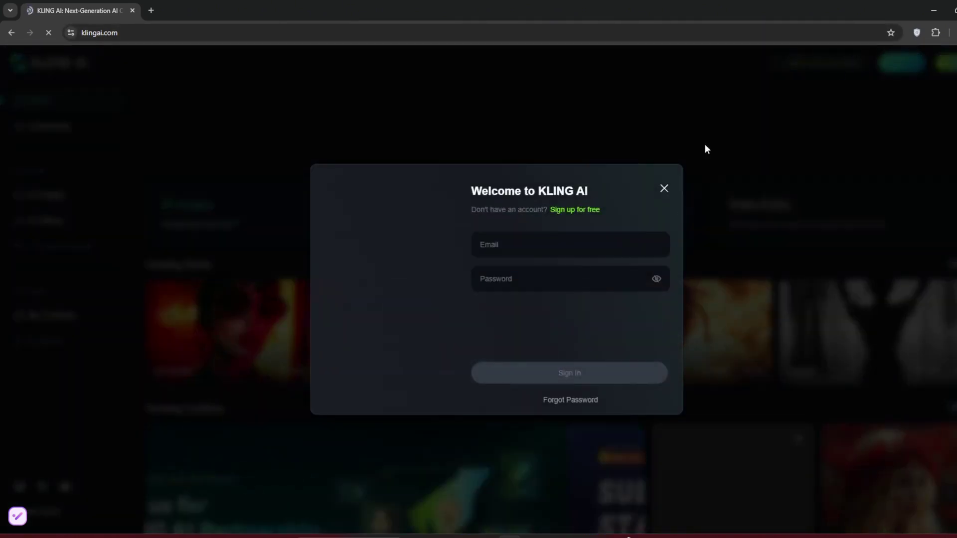
click(562, 246)
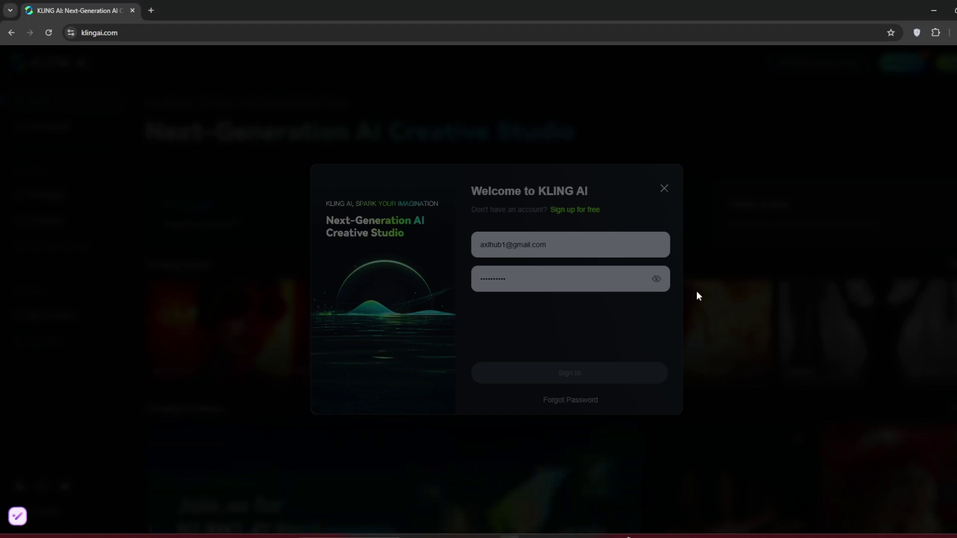
click(49, 32)
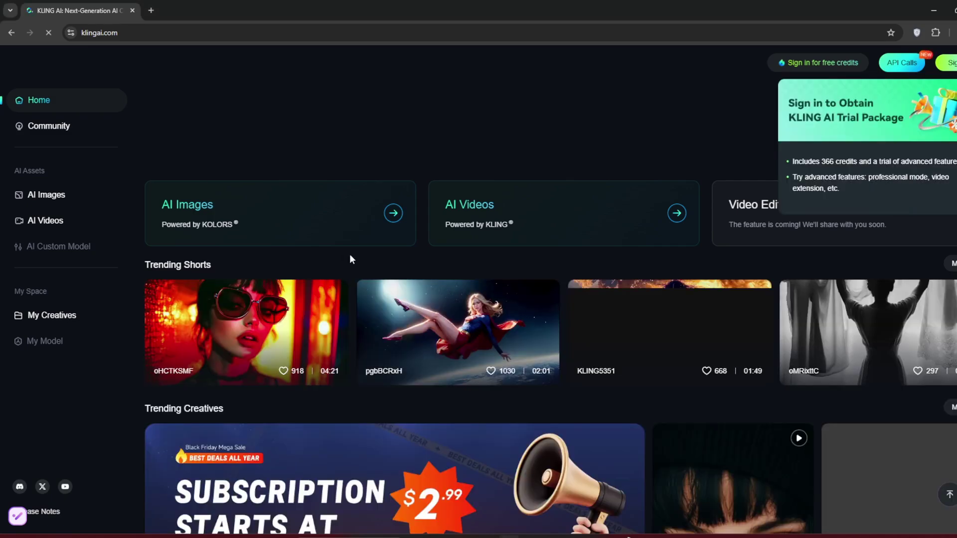
Step: Browse the Trending Creatives gallery, switch the banner to the subscription sale, and dismiss the sign-in prompt
scroll(350, 257, down, 7)
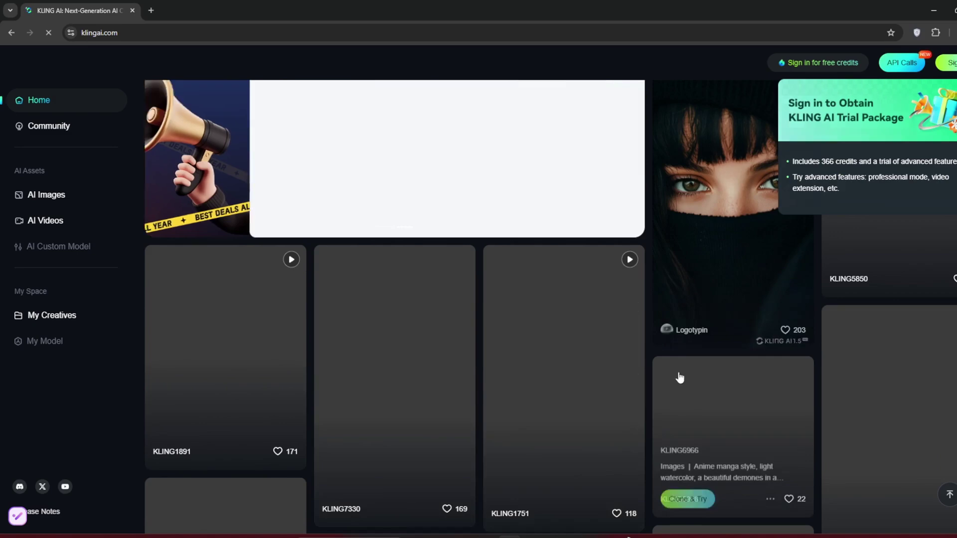
scroll(610, 390, down, 2)
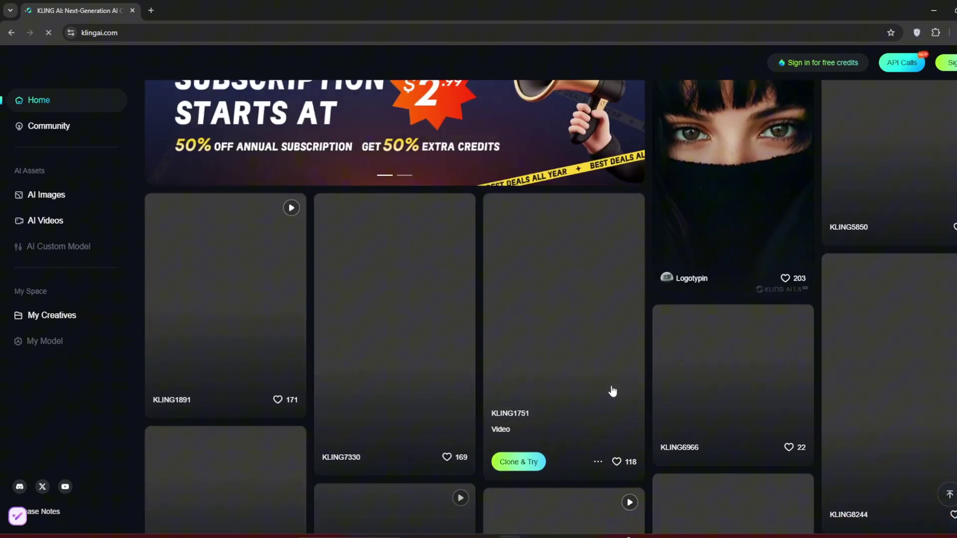
scroll(612, 391, up, 6)
scroll(616, 394, down, 2)
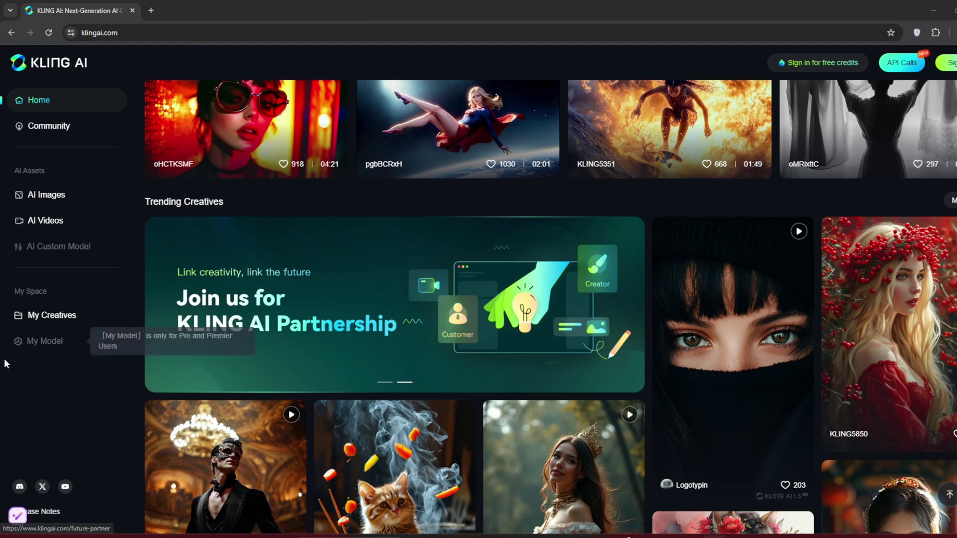
click(623, 306)
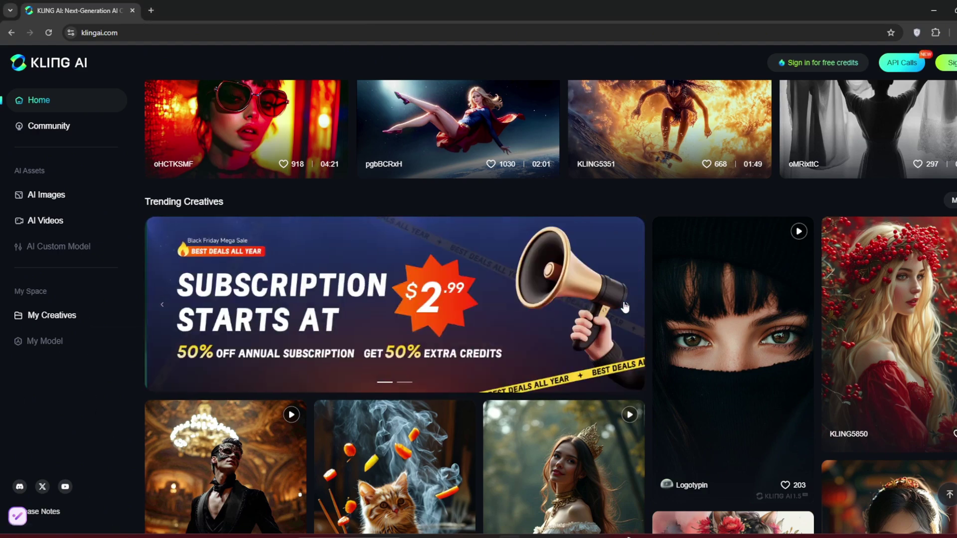
scroll(624, 306, down, 3)
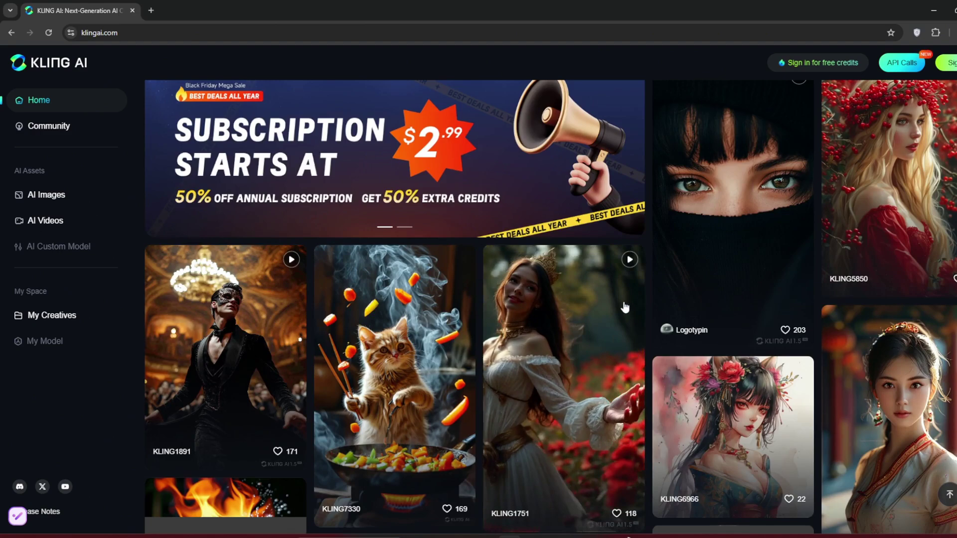
scroll(624, 306, down, 4)
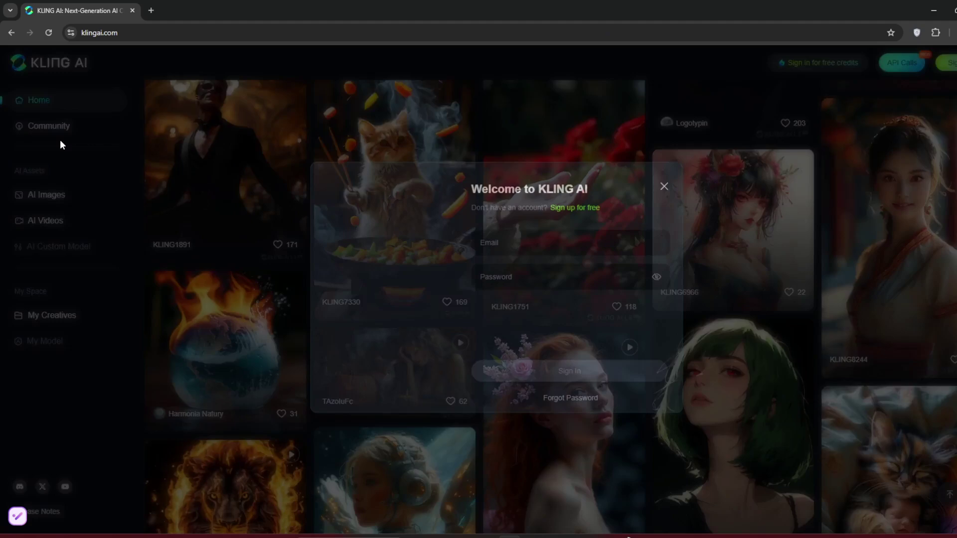
click(663, 189)
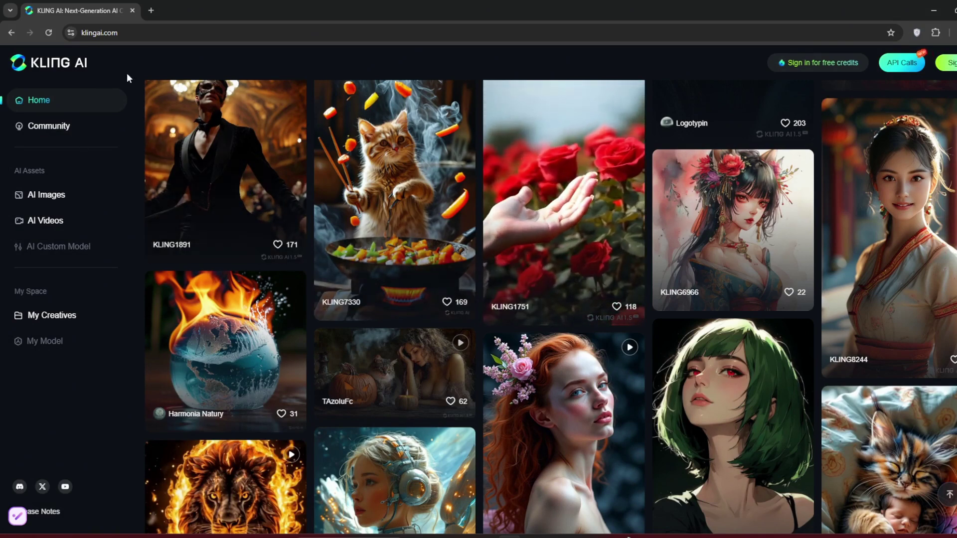
Step: In a new tab, search 'kaiber ai' (fixing the misspelling), open kaiber.ai, accept cookies and open SIGN UP
click(151, 10)
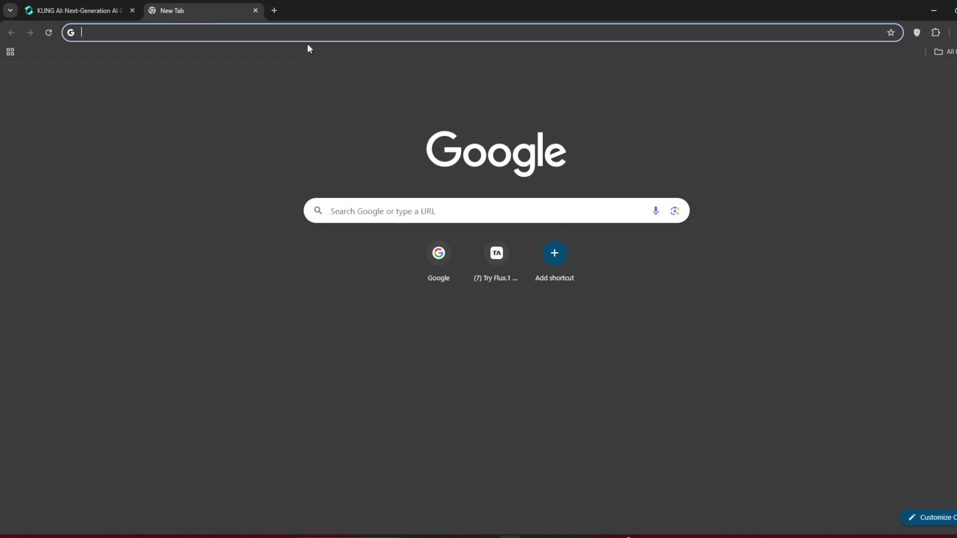
text(klabier ai)
key(Return)
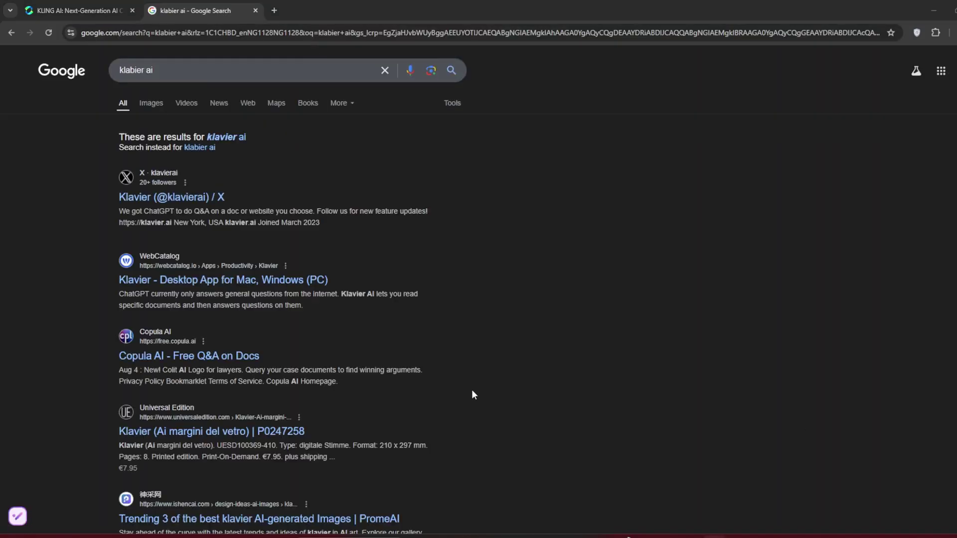
drag(165, 70, 1, 75)
text(kaiber5 ai)
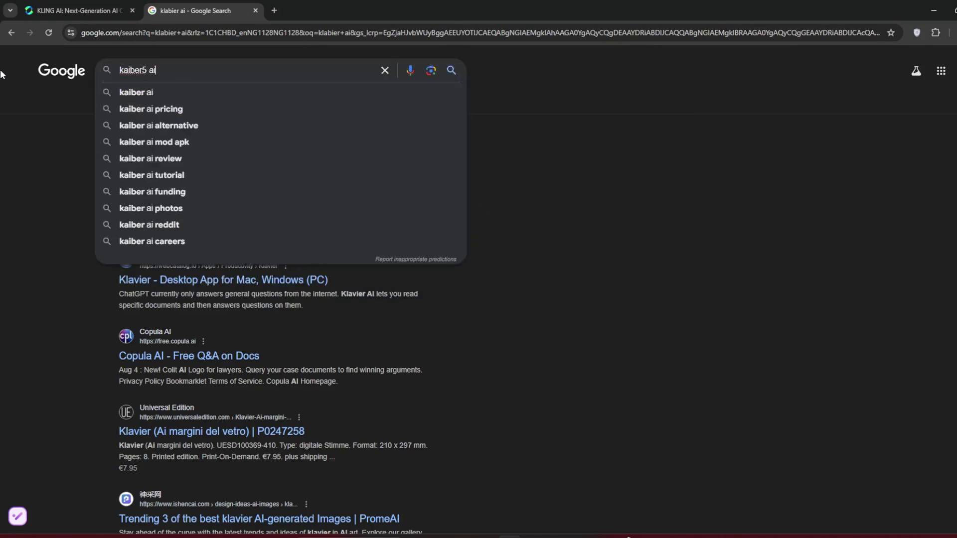
click(193, 93)
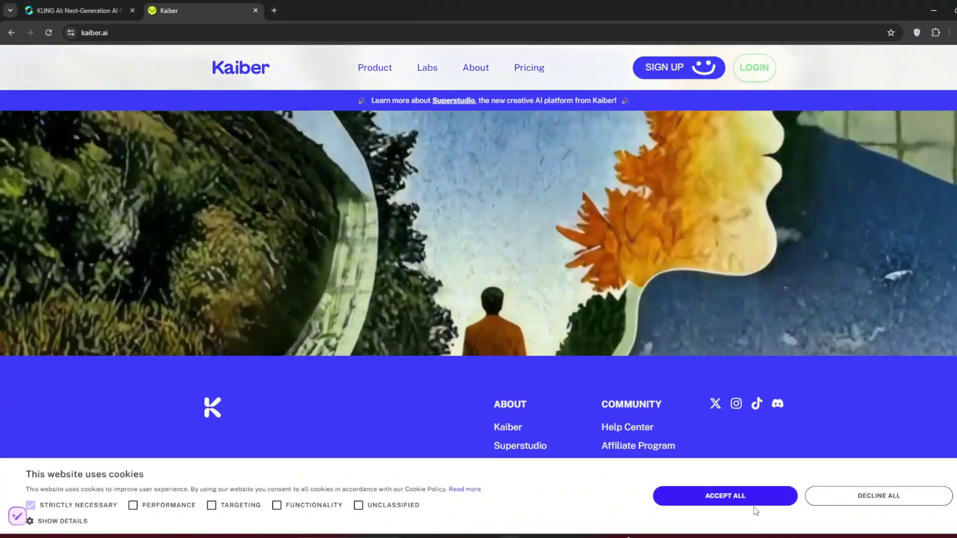
click(746, 495)
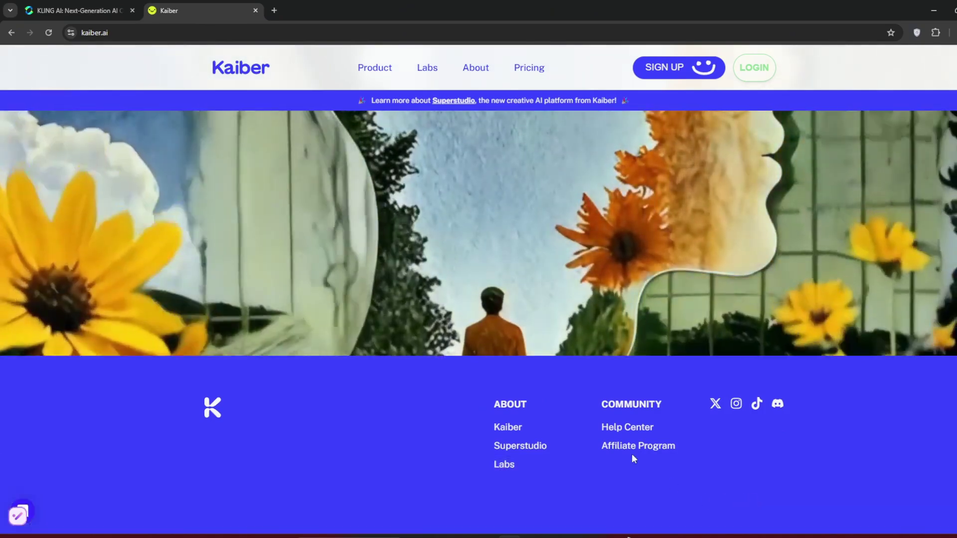
click(663, 70)
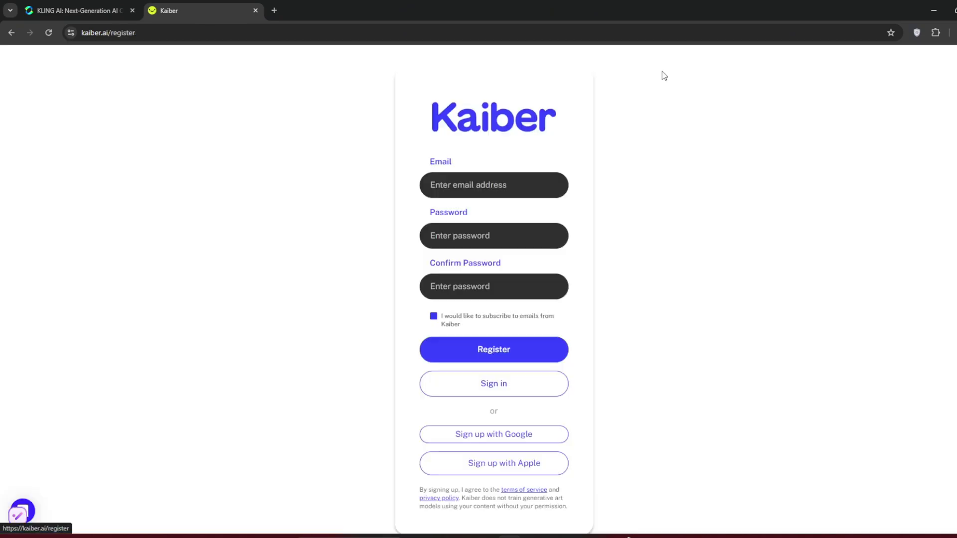
Step: Register with a Google account and dismiss the Superstudio welcome tutorial
click(495, 439)
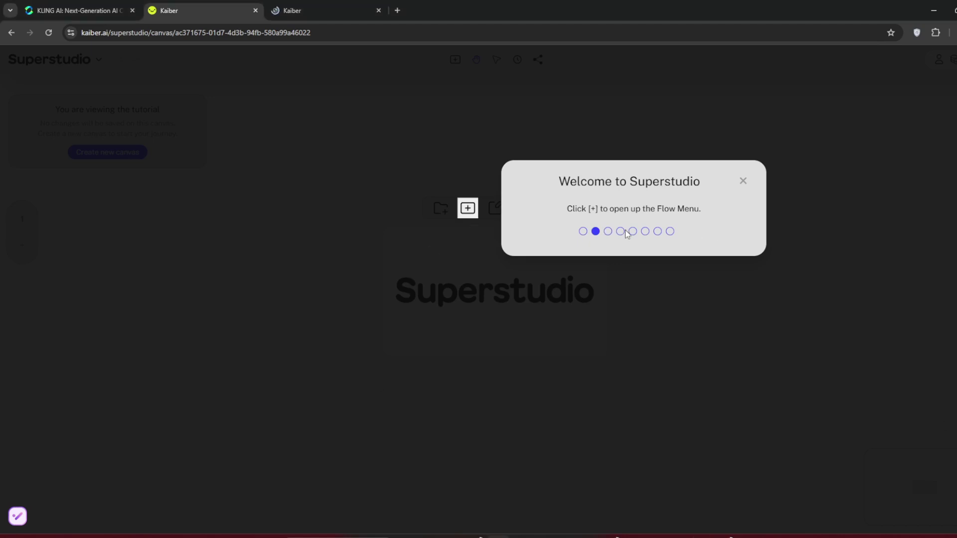
click(743, 181)
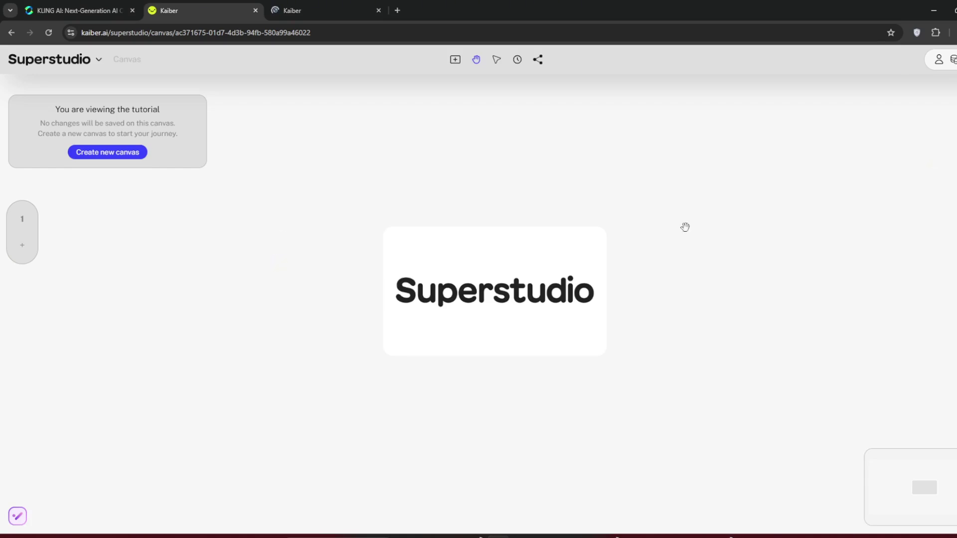
click(939, 59)
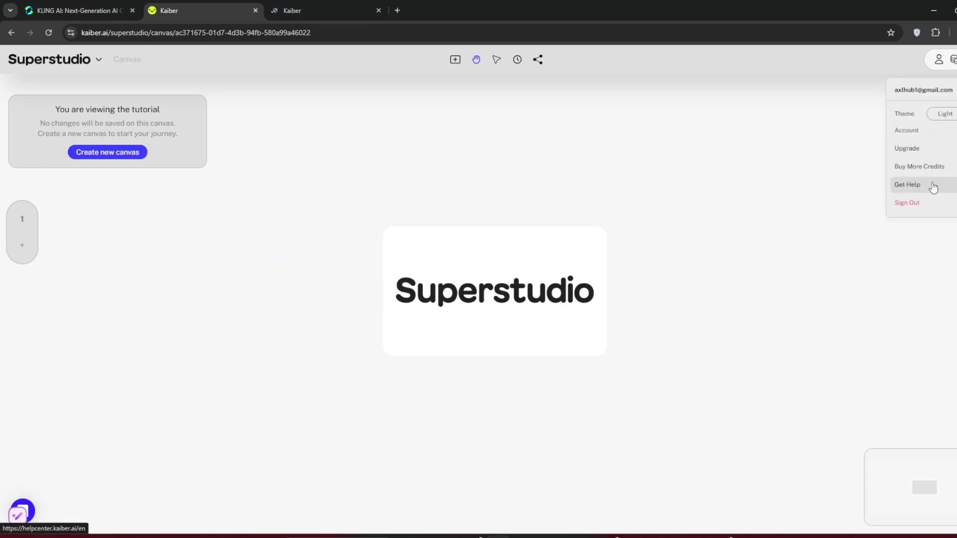
Step: Create a new blank canvas and dismiss the 'New Creative Templates!' announcement and its tab
click(102, 154)
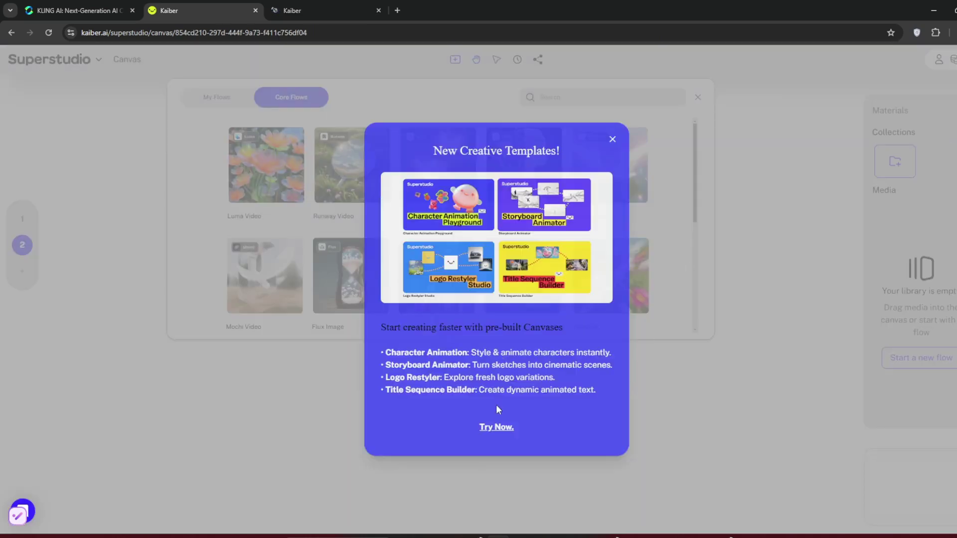
click(495, 426)
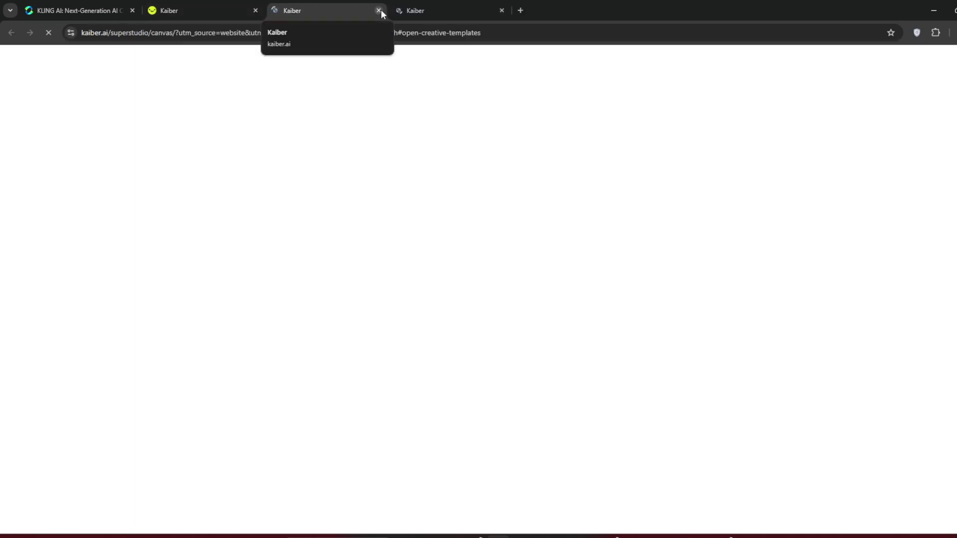
click(379, 10)
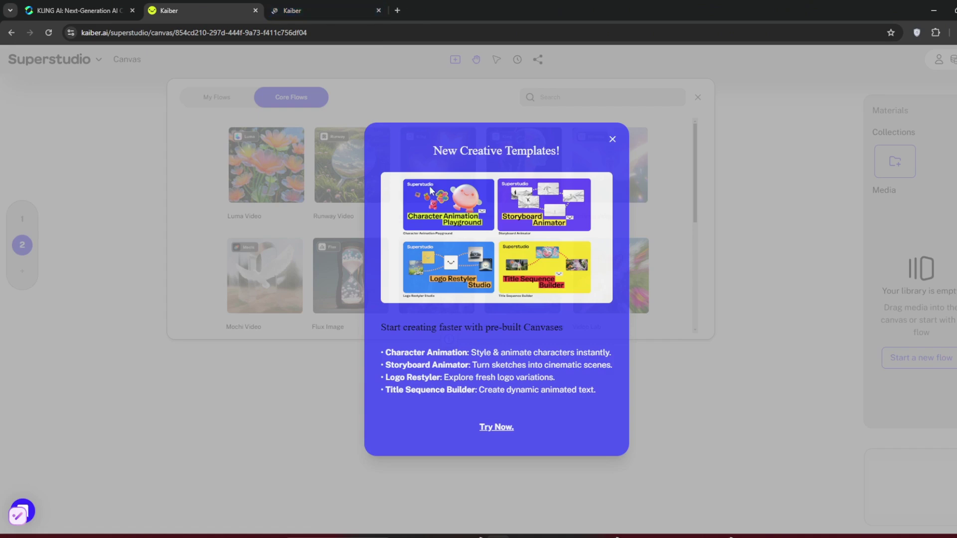
click(658, 178)
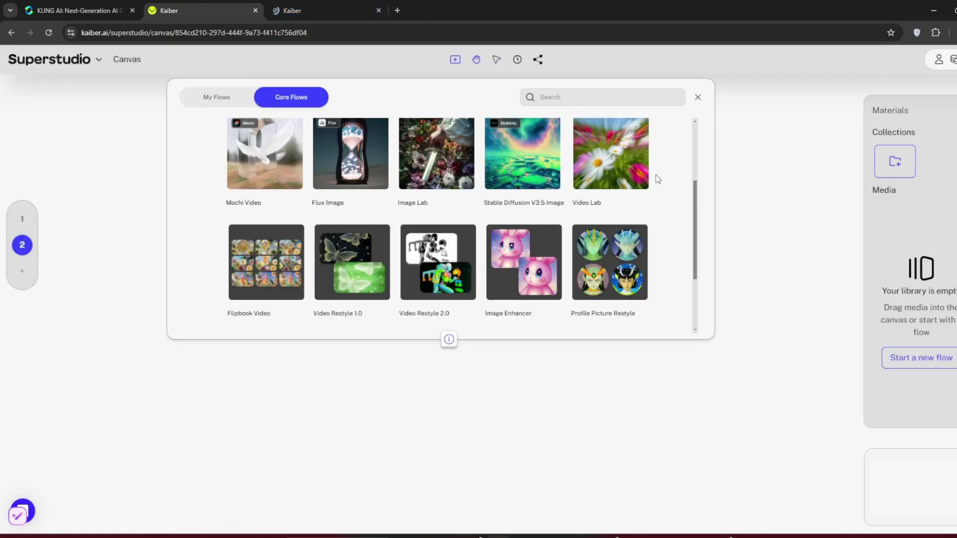
Step: Add a Flux Image flow and generate an image of a woman sitting in a living room
click(351, 153)
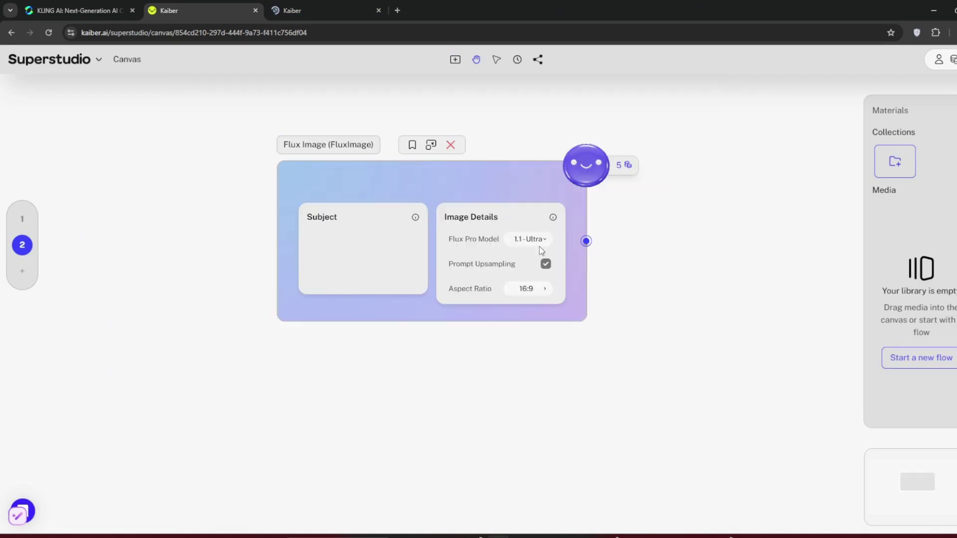
click(368, 224)
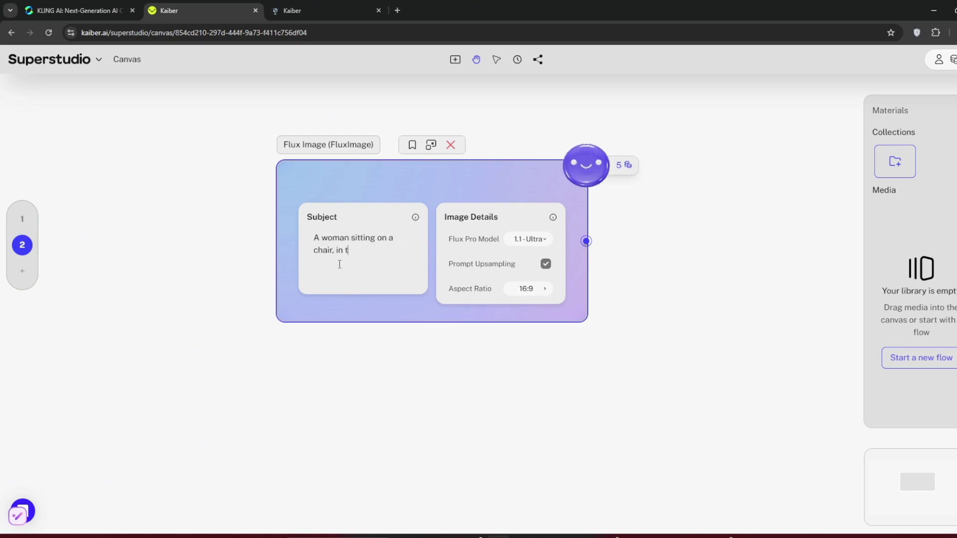
text(noon)
click(628, 164)
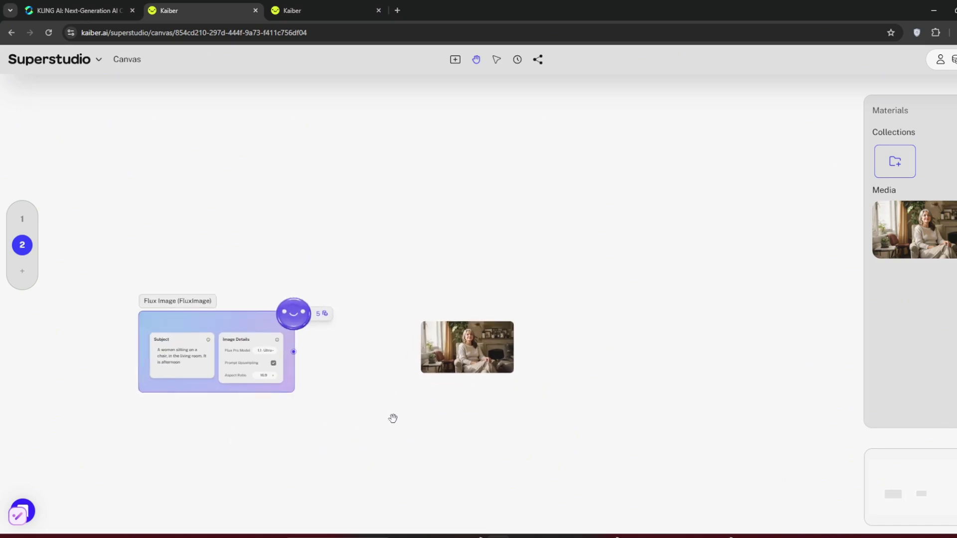
Step: Inspect the generated portrait, move the Flux Image node up-left, and create another canvas
click(463, 354)
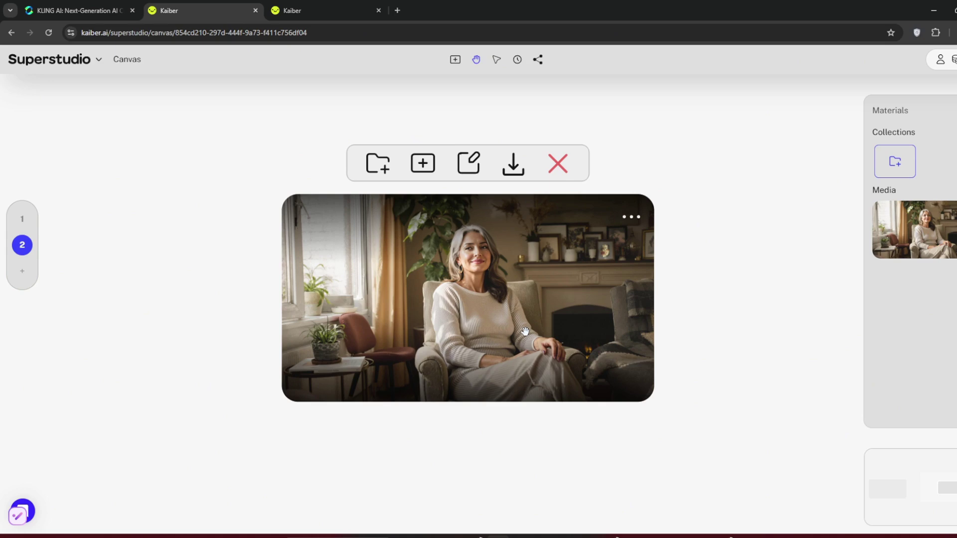
click(526, 332)
click(726, 314)
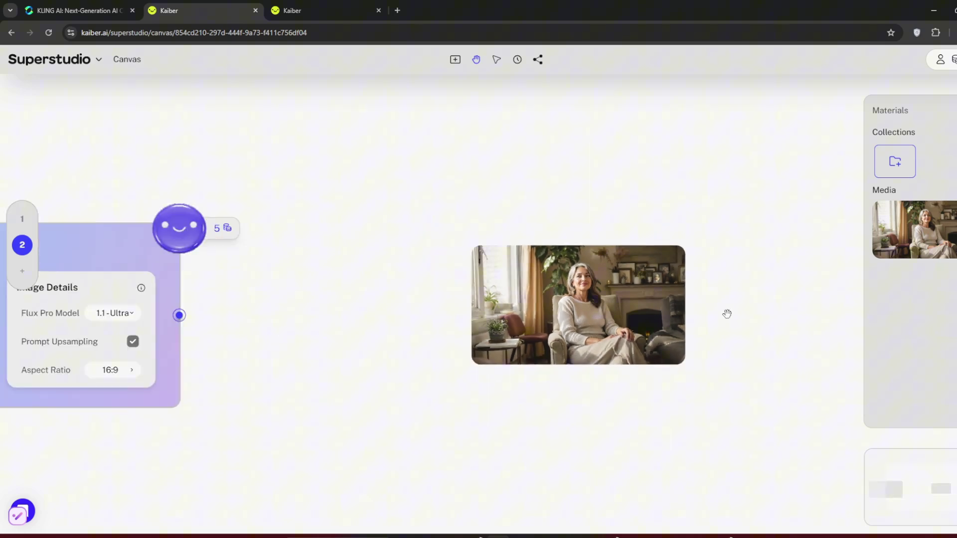
scroll(483, 396, down, 3)
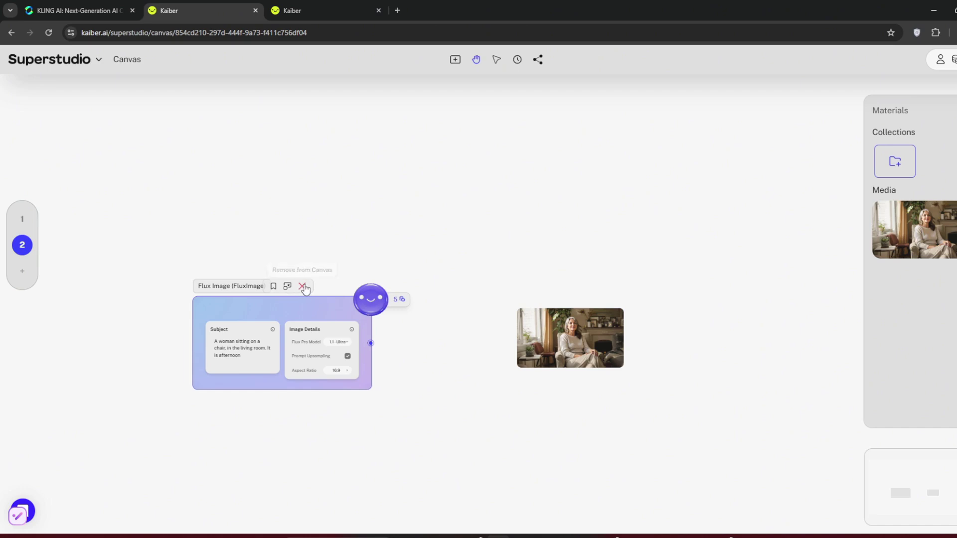
drag(282, 299, 267, 207)
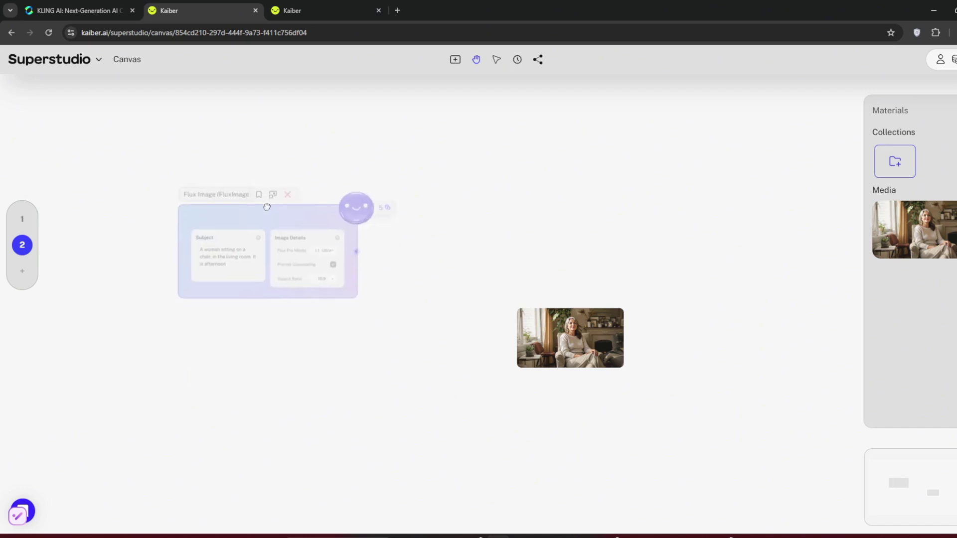
click(50, 274)
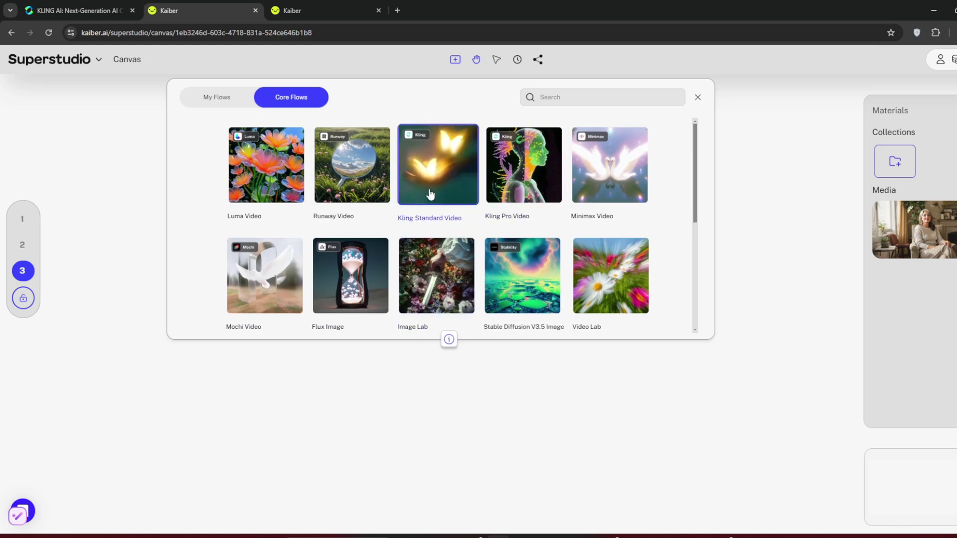
Step: Add a Kling Standard Video flow with a prompt for a 2D anime man in a neon cyberpunk scene
click(427, 221)
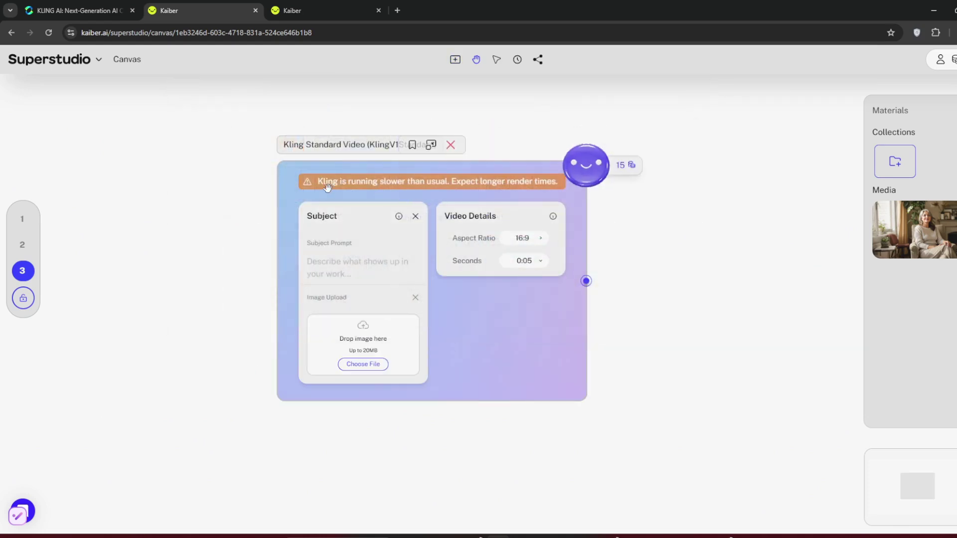
click(366, 262)
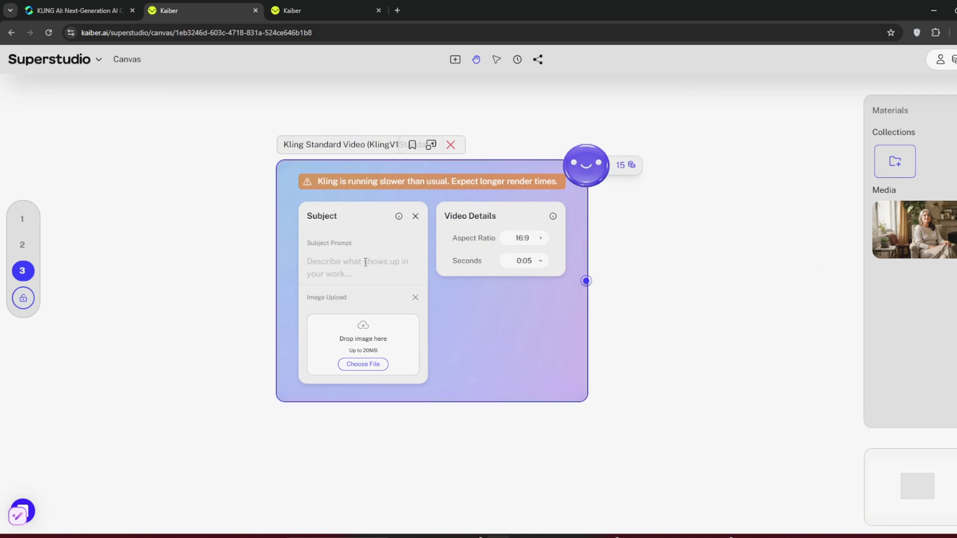
text(2d)
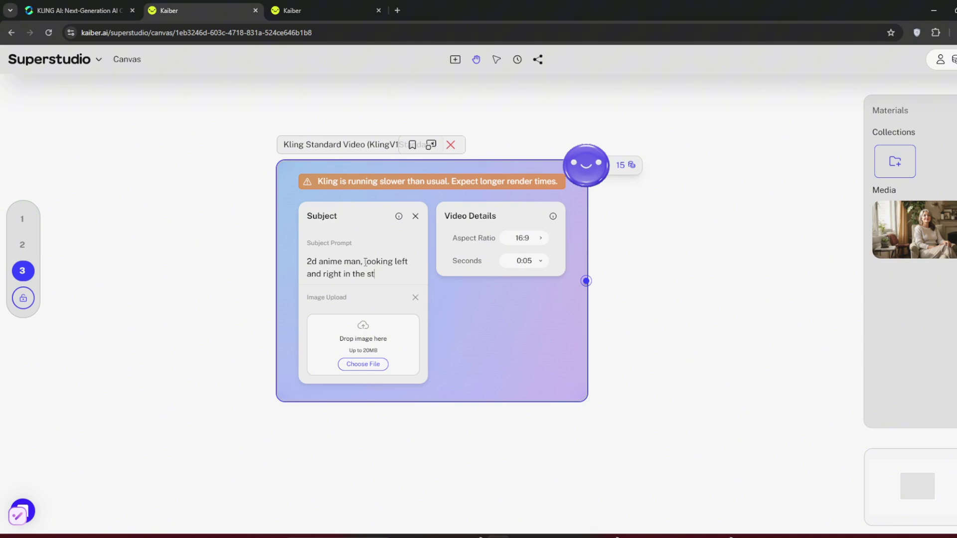
text(yberpunk themed)
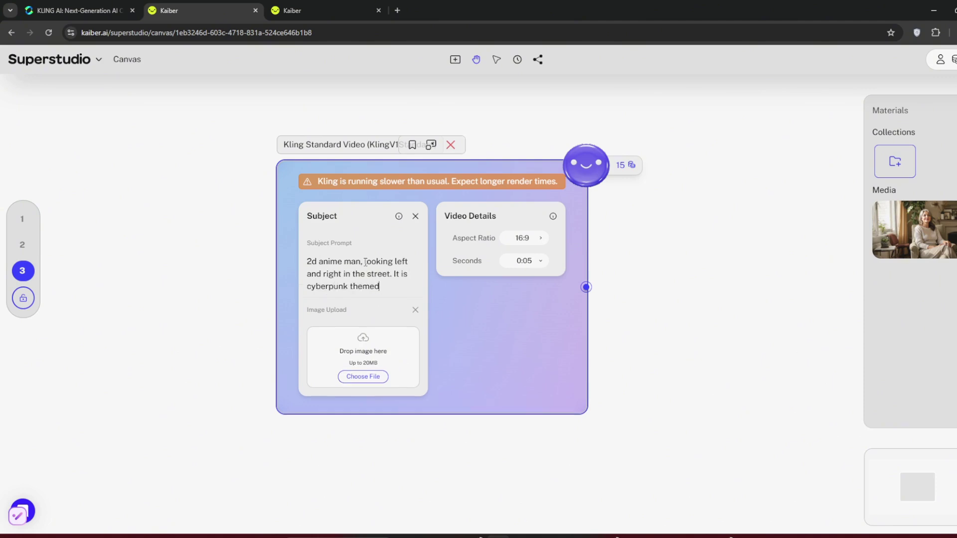
text(. And there are neon lights)
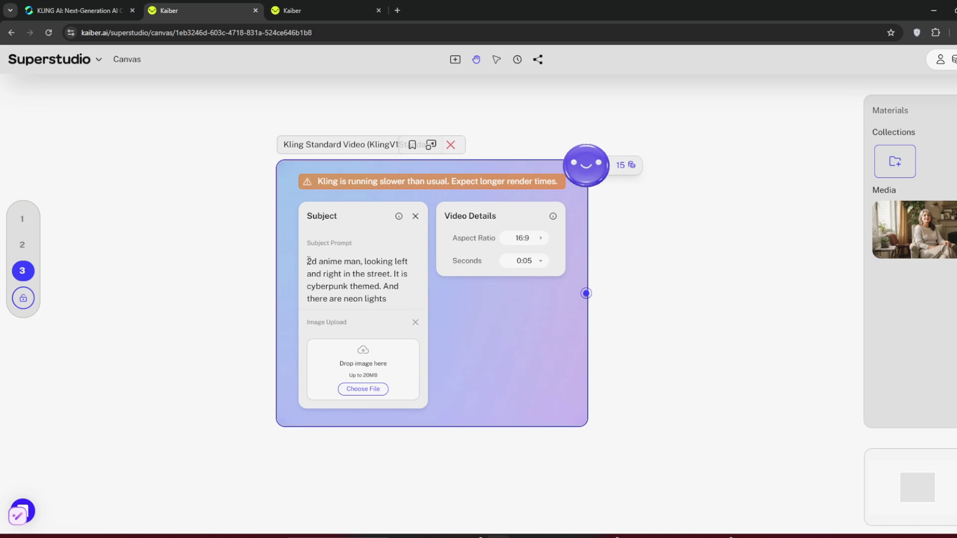
drag(308, 261, 417, 299)
key(ctrl+c)
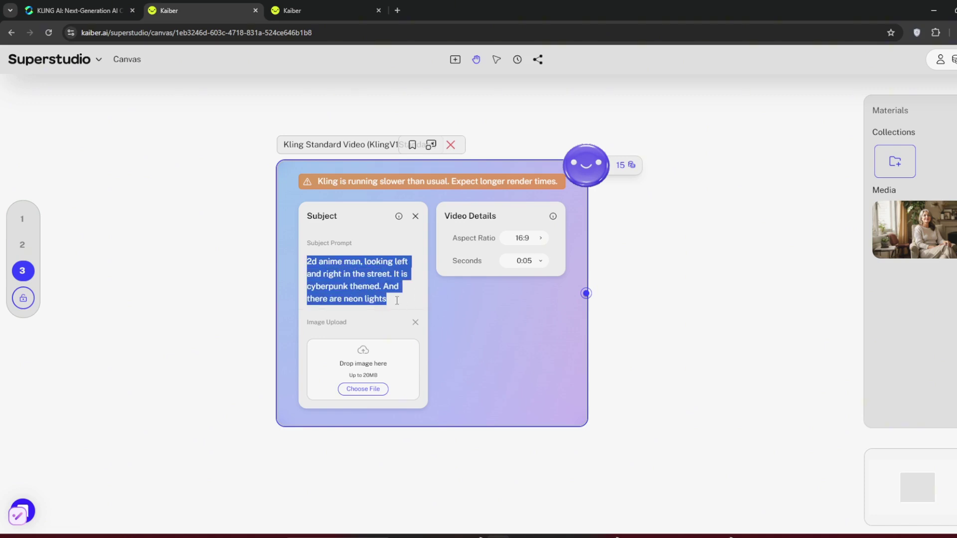
click(396, 301)
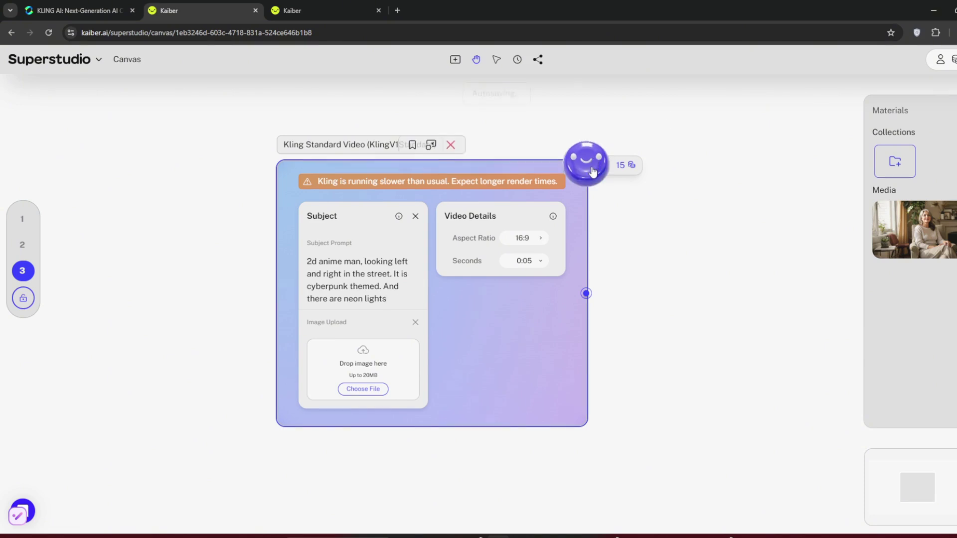
Step: Set the length to 5 seconds, keep 16:9 aspect ratio, and generate the video
click(525, 261)
click(529, 283)
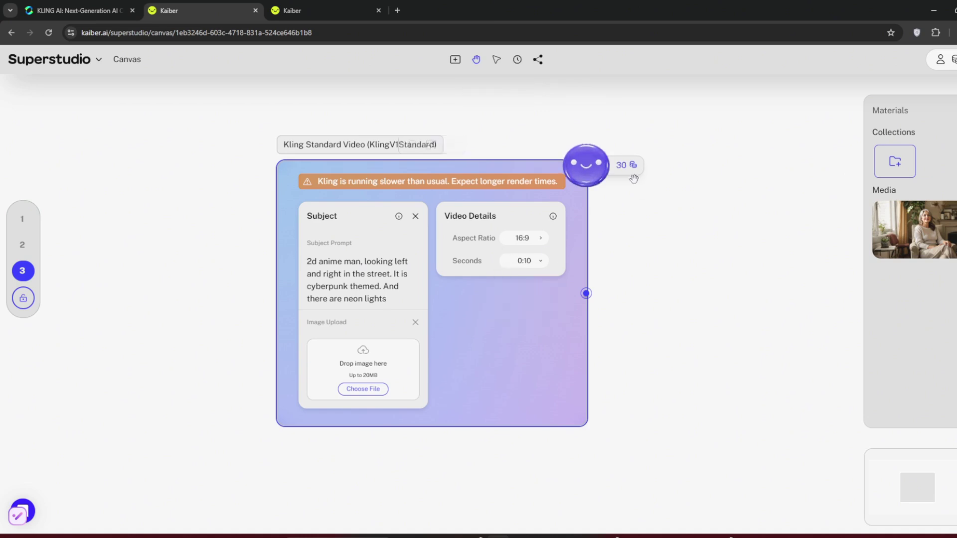
click(538, 267)
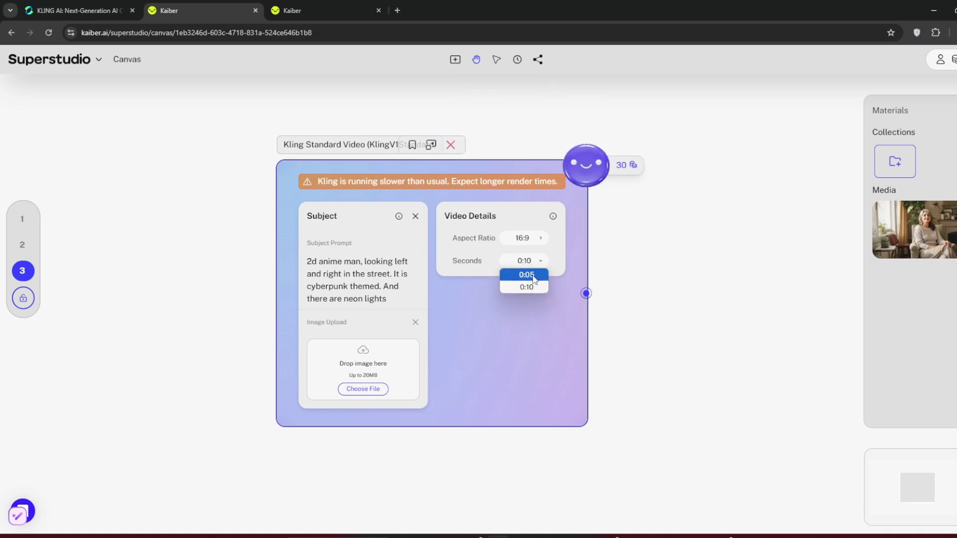
click(526, 274)
click(537, 239)
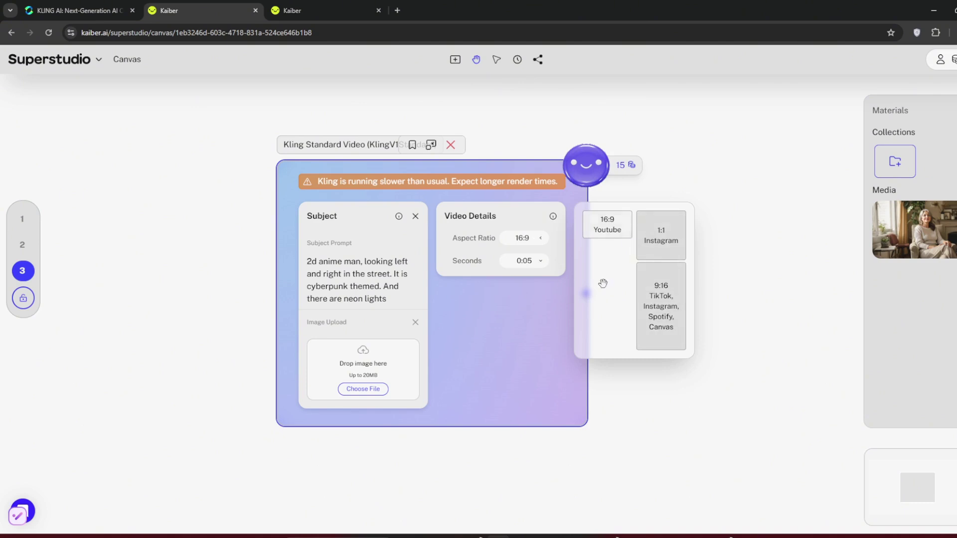
click(542, 241)
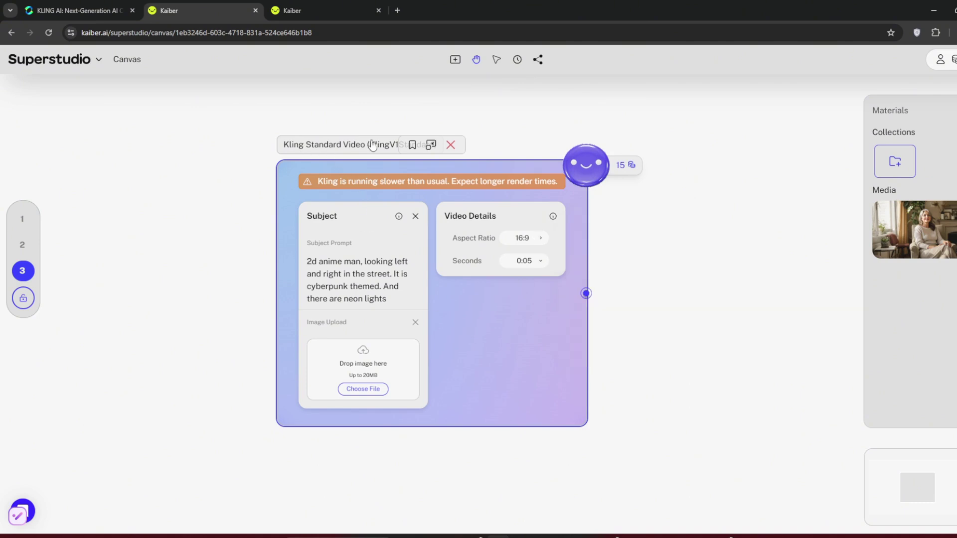
click(583, 164)
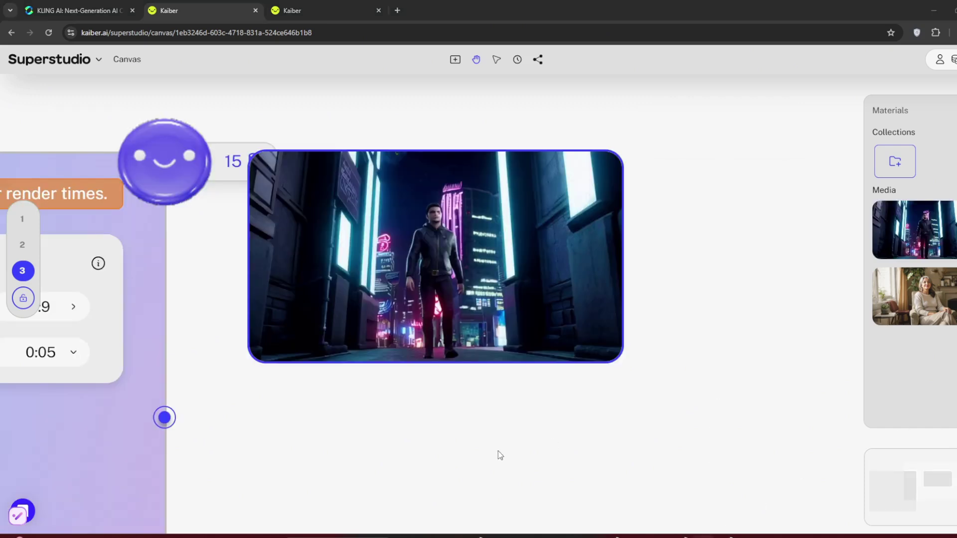
Step: Remove the Kling settings node so only the neon-alley video card remains centred on the canvas
mouse_move(421, 271)
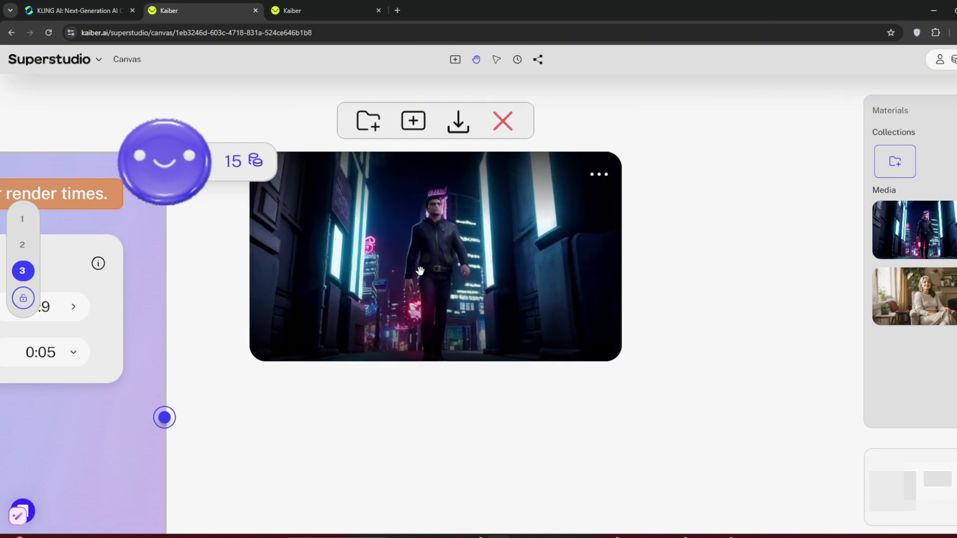
drag(391, 287, 437, 282)
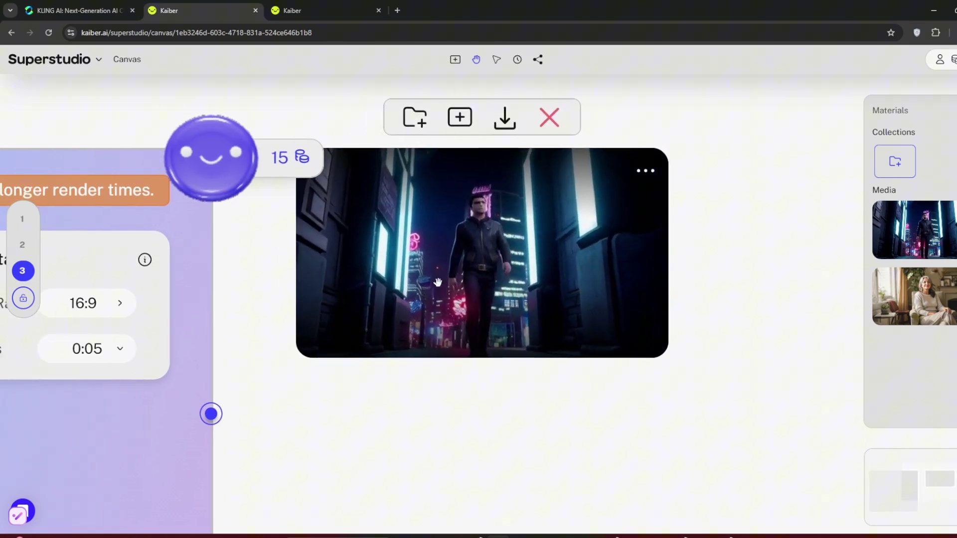
click(514, 201)
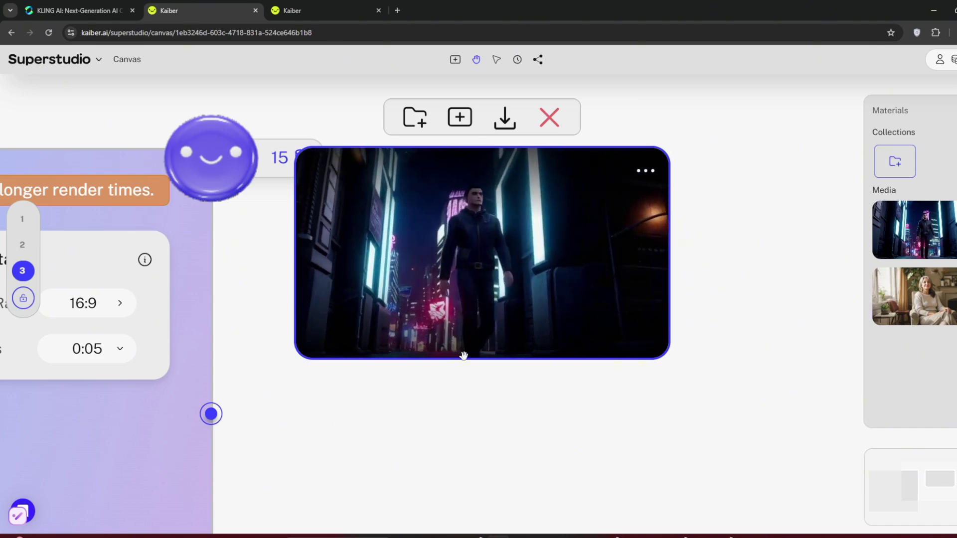
scroll(463, 290, down, 10)
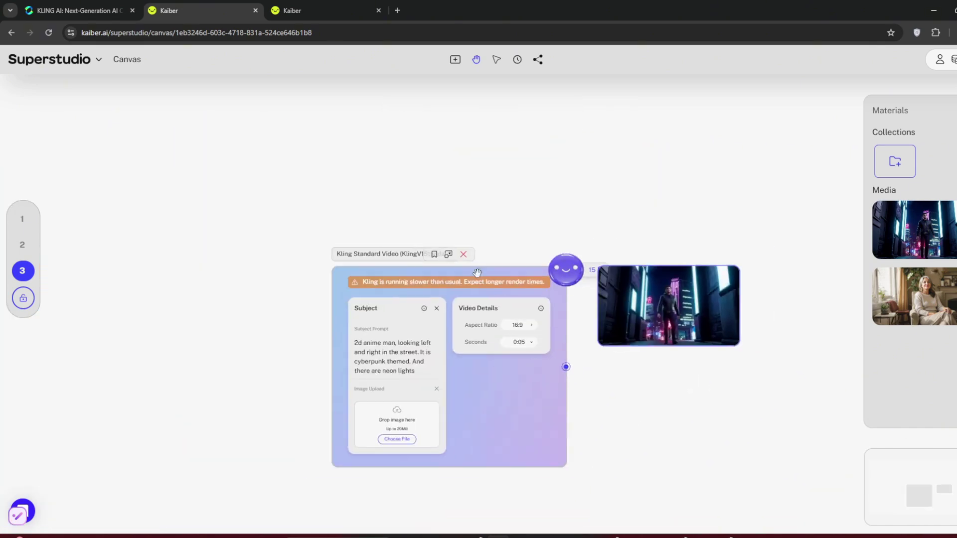
click(463, 254)
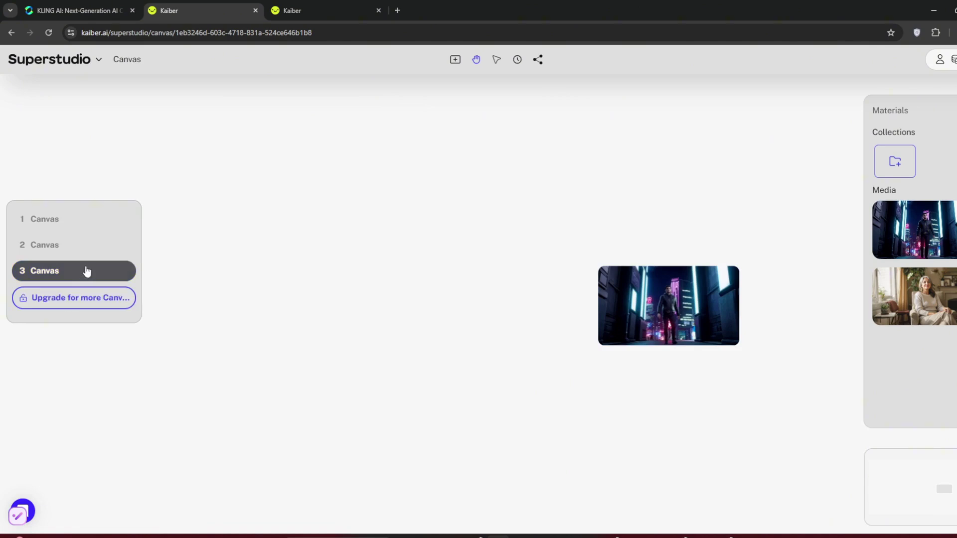
mouse_move(681, 289)
scroll(739, 443, up, 1)
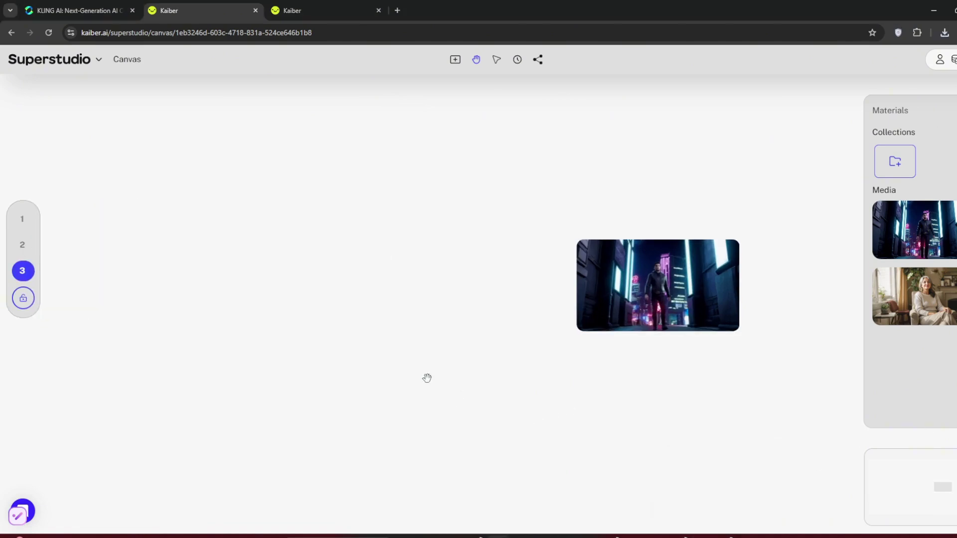
Step: Add a Kling Pro Video node, paste the anime cyberpunk street prompt, and generate the video
click(455, 60)
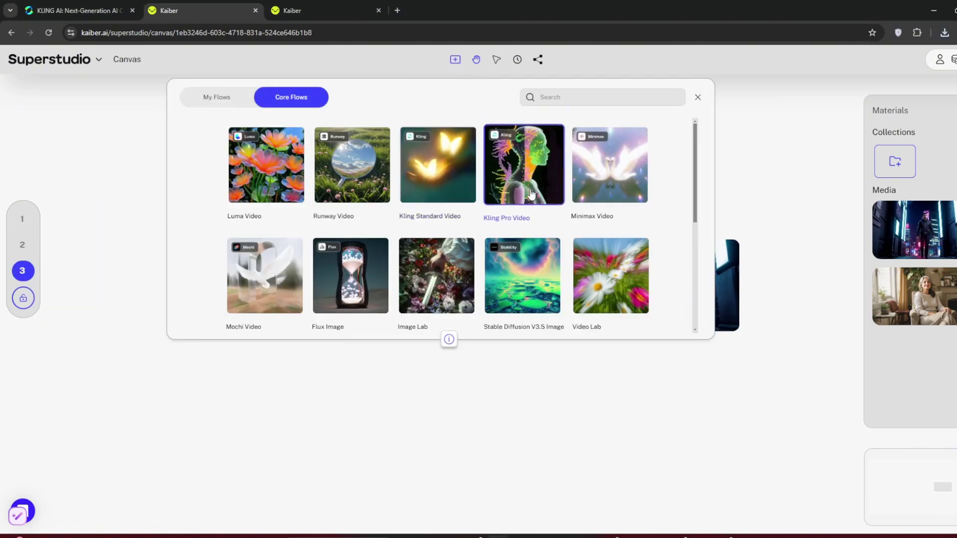
click(519, 187)
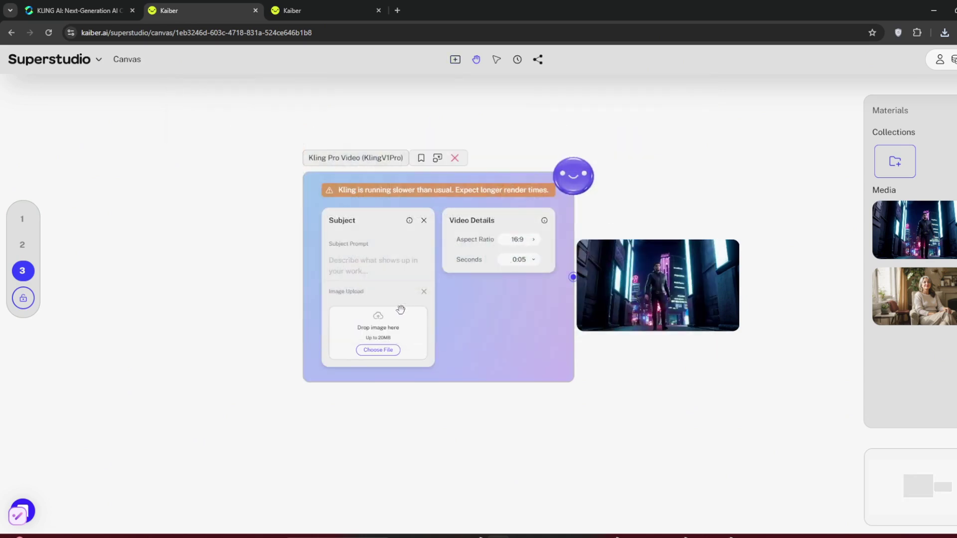
click(351, 264)
key(ctrl+v)
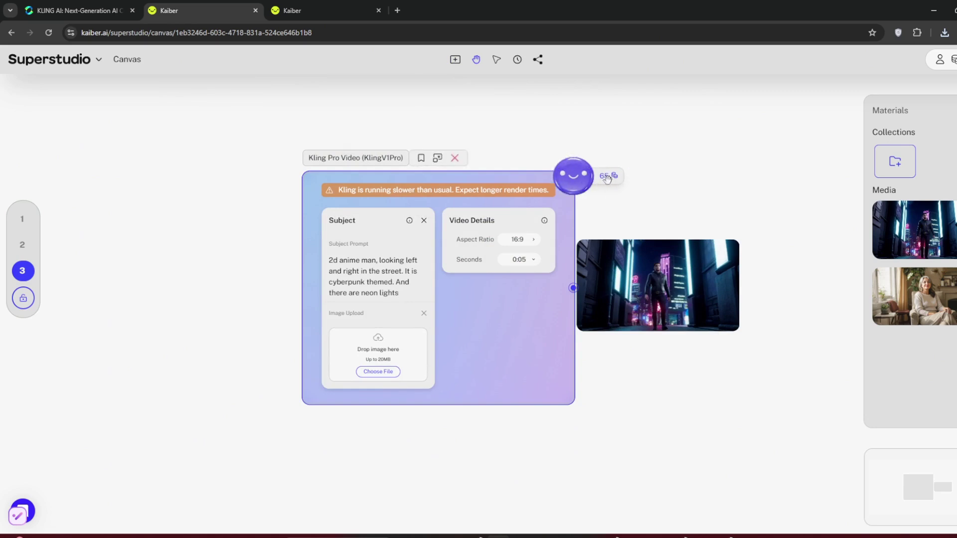
click(573, 175)
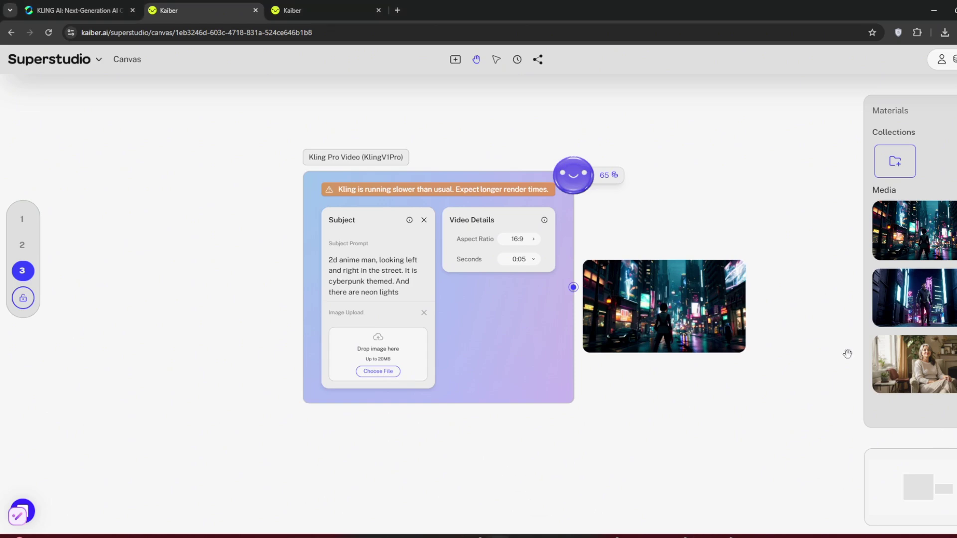
Step: Delete the Kling Pro Video node's subject prompt text, leaving it empty
scroll(806, 350, up, 3)
mouse_move(565, 269)
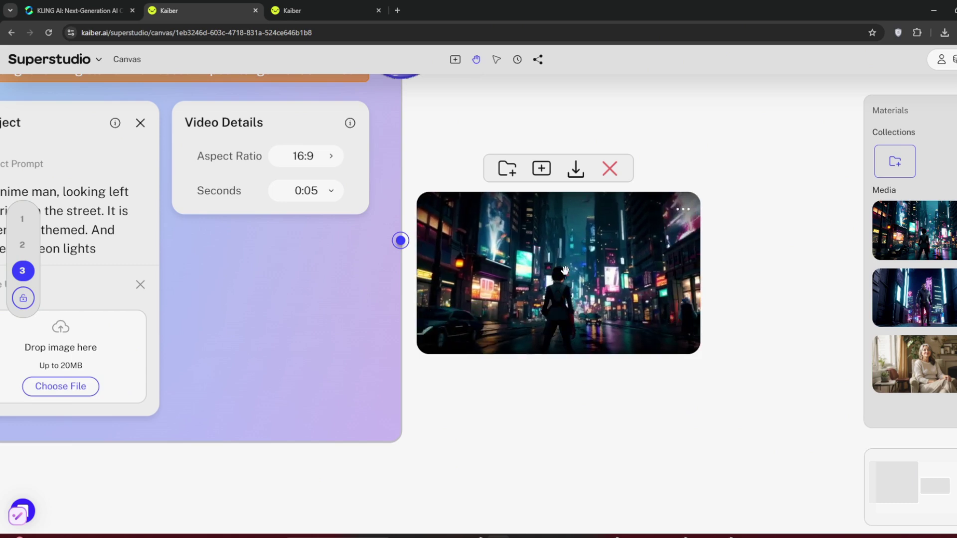
scroll(565, 271, down, 3)
drag(209, 254, 95, 199)
key(BackSpace)
click(759, 362)
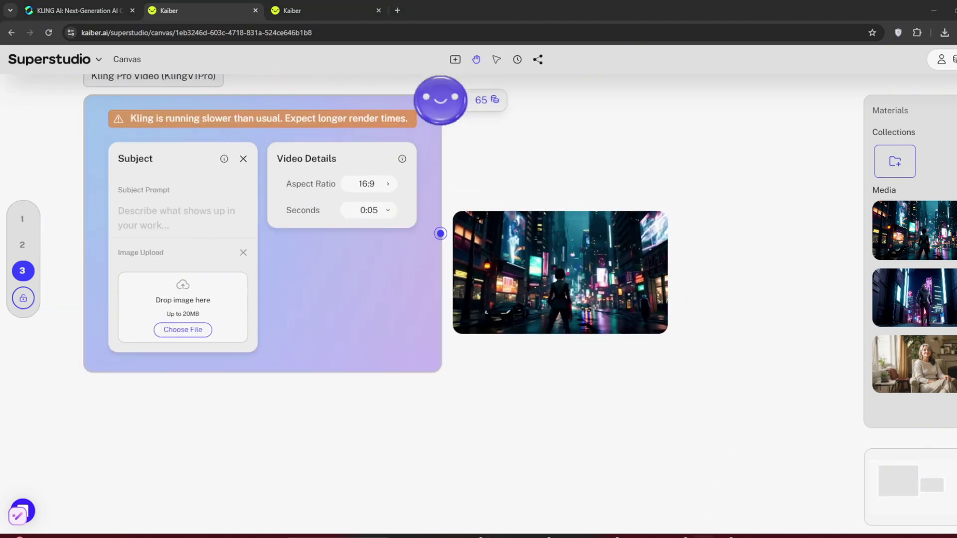
Step: Ask ChatGPT to write a prompt for a fully clothed woman's bathroom selfie, correcting 'clothed' and 'prompt'
key(alt+Tab)
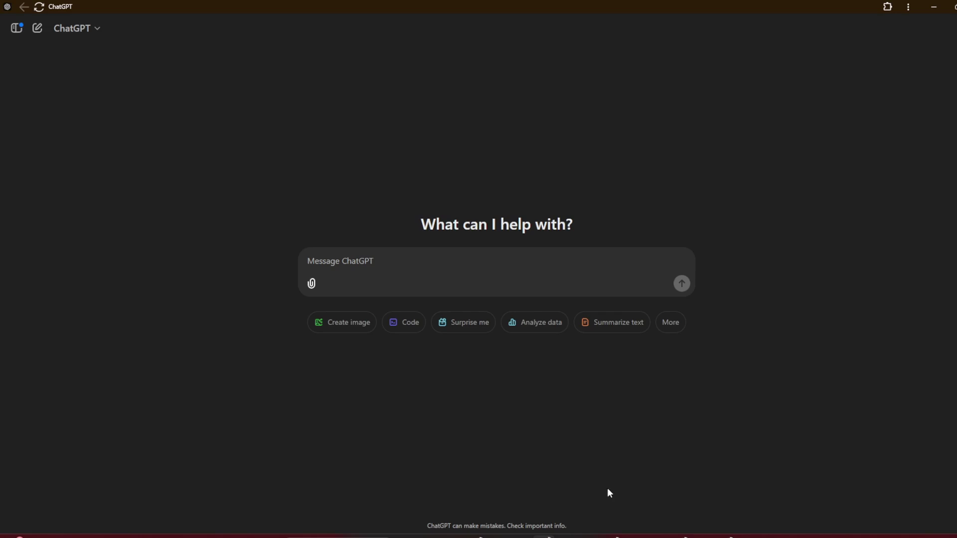
text(write a pompt(text on)
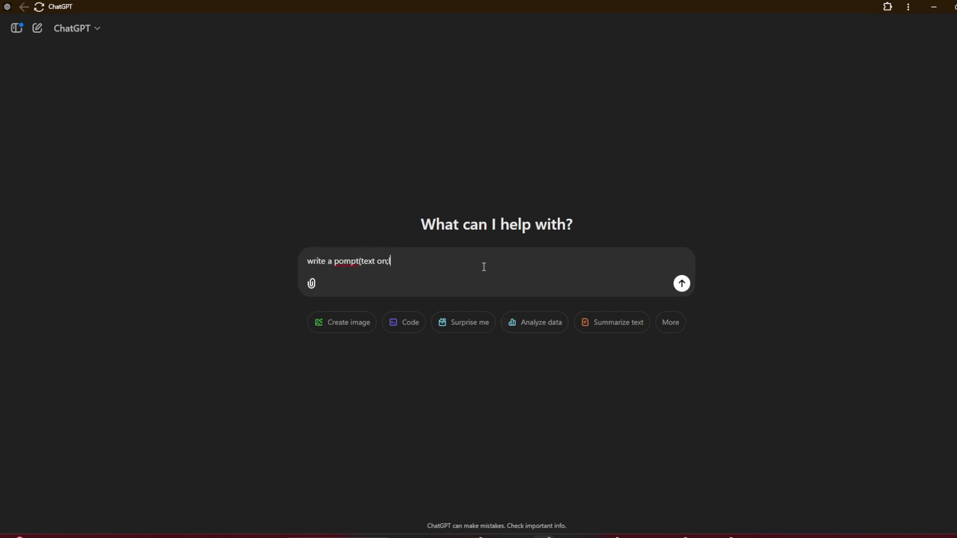
text( woman fully clohted taking a miirror selfie in the bathroom)
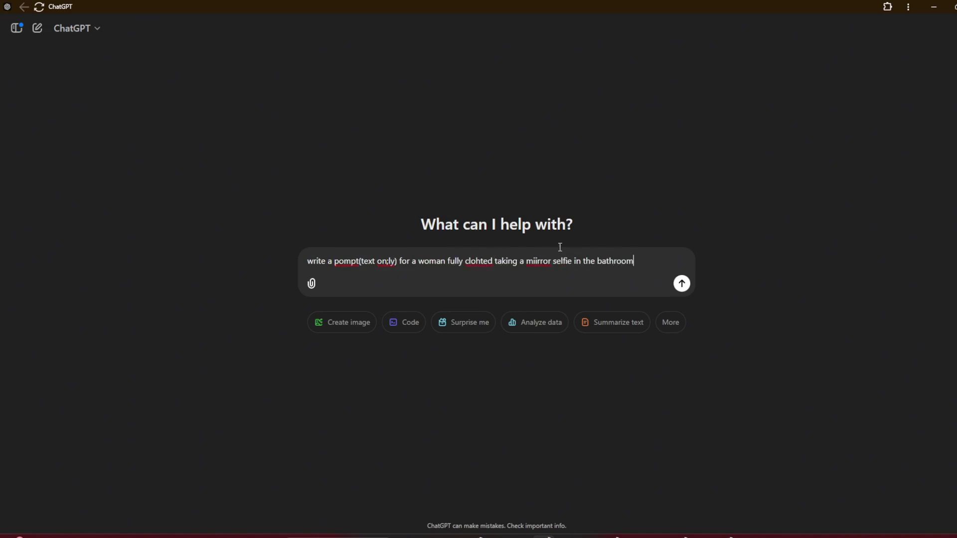
right_click(480, 265)
click(499, 273)
right_click(355, 261)
click(369, 275)
click(681, 283)
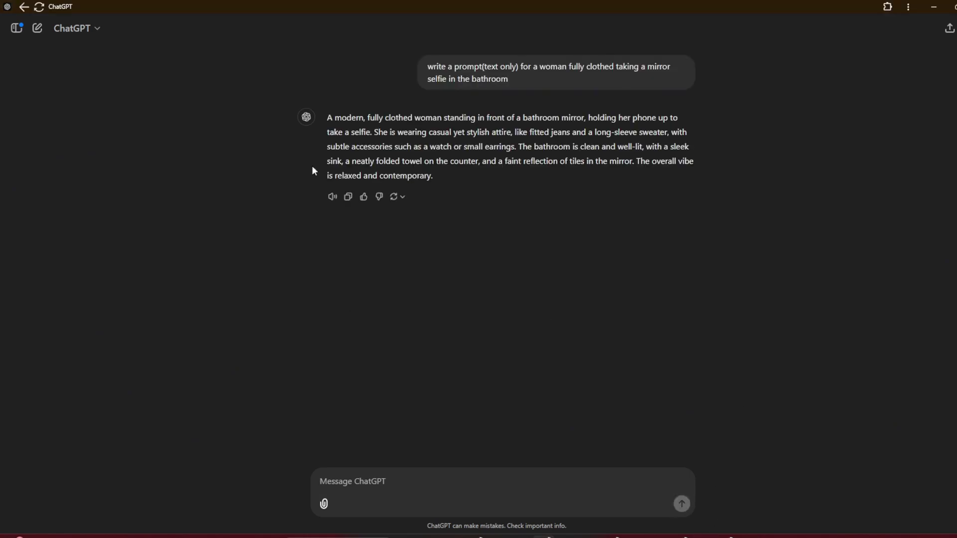
Step: Paste ChatGPT's reply into the Kling Pro Video subject prompt in Kaiber
drag(326, 117, 470, 178)
key(ctrl+c)
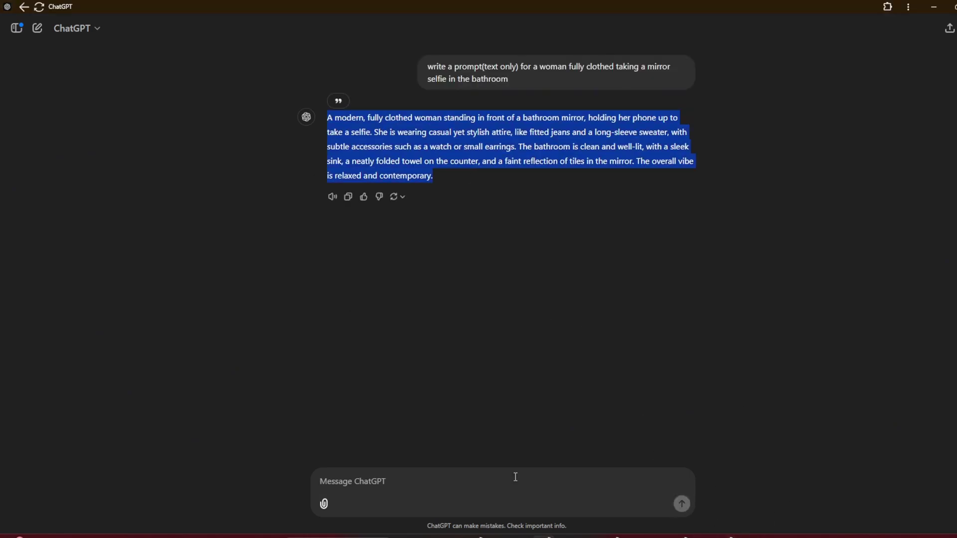
mouse_move(499, 537)
click(496, 494)
click(170, 215)
key(ctrl+v)
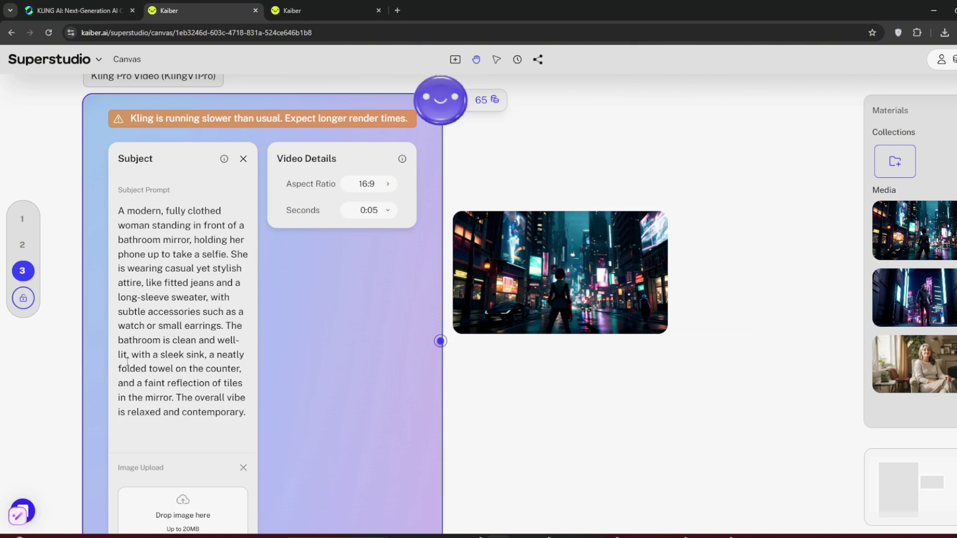
Step: Insert 'with blue hair' before 'standing' in the prompt and generate the Kling Pro selfie video
click(149, 227)
text(with blue hair)
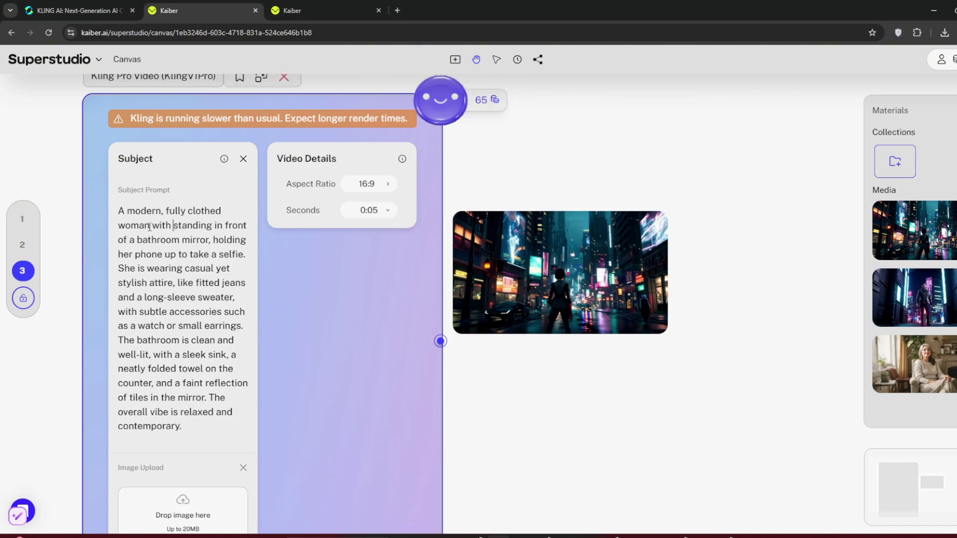
click(441, 105)
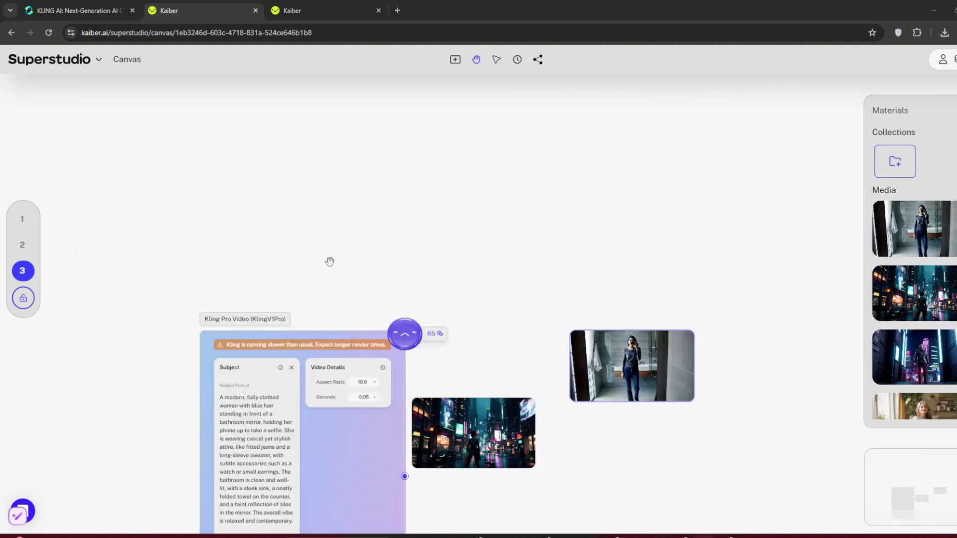
scroll(720, 369, up, 6)
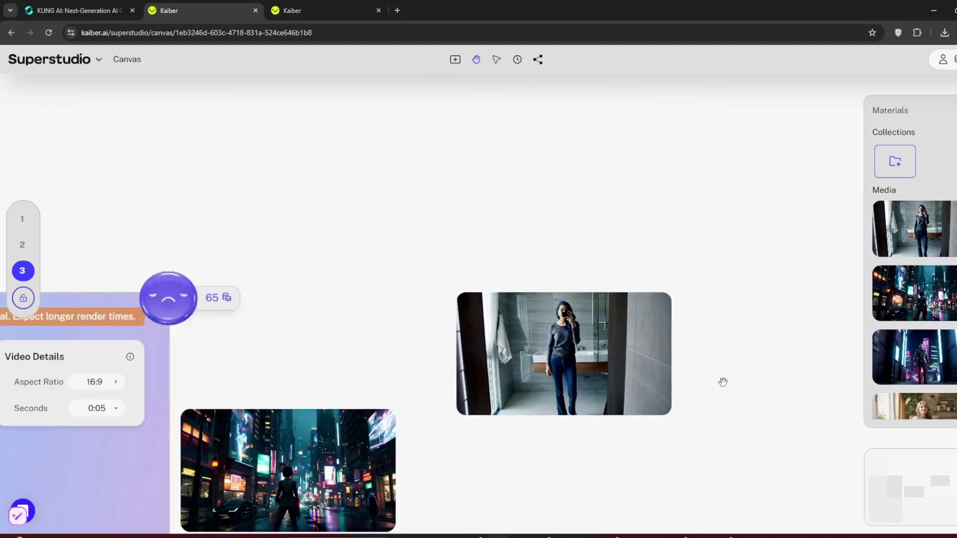
mouse_move(403, 357)
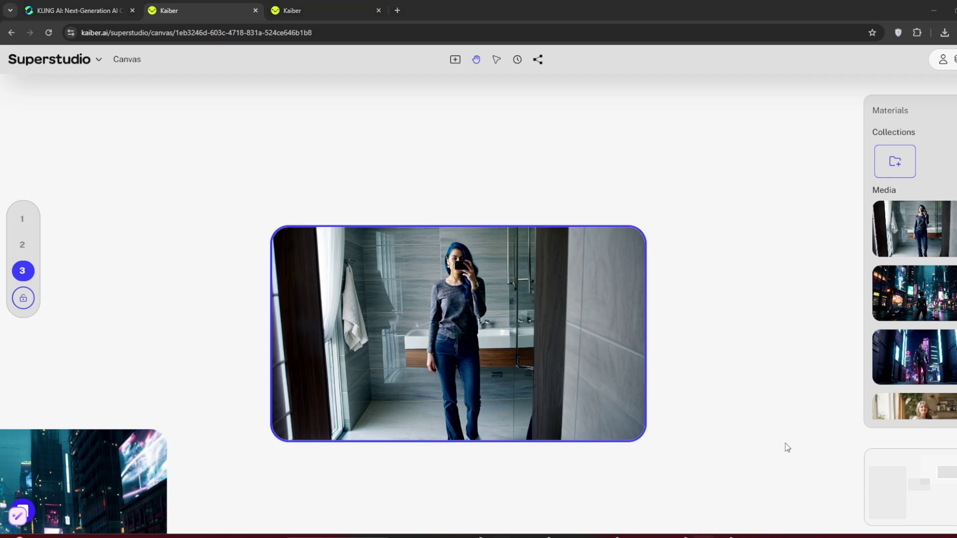
click(307, 138)
scroll(307, 138, down, 2)
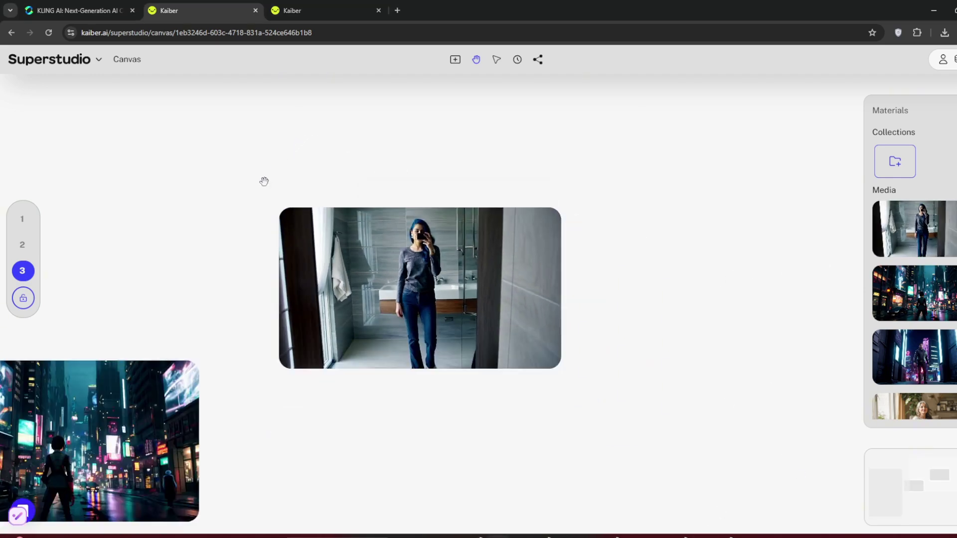
Step: Replace the Kling Pro Video node with a new Minimax Video node and close the extra Kaiber tab
scroll(551, 118, left, 5)
scroll(348, 204, left, 2)
scroll(475, 217, down, 2)
scroll(474, 218, down, 2)
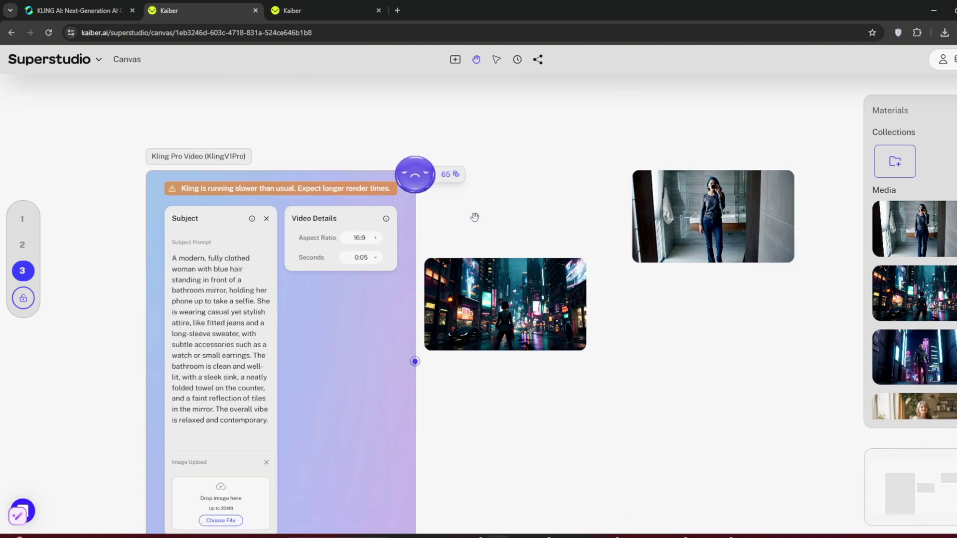
scroll(474, 218, down, 1)
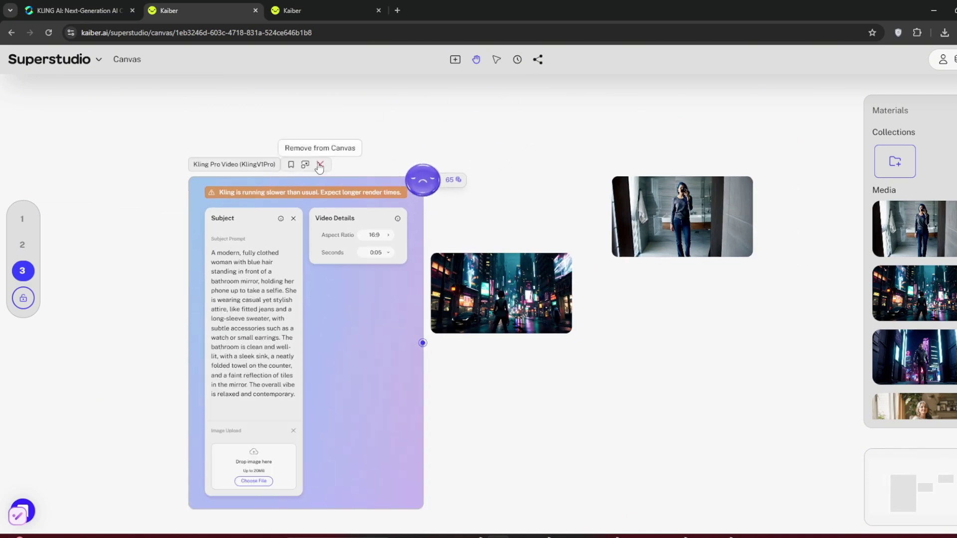
click(319, 165)
click(455, 60)
scroll(469, 186, down, 4)
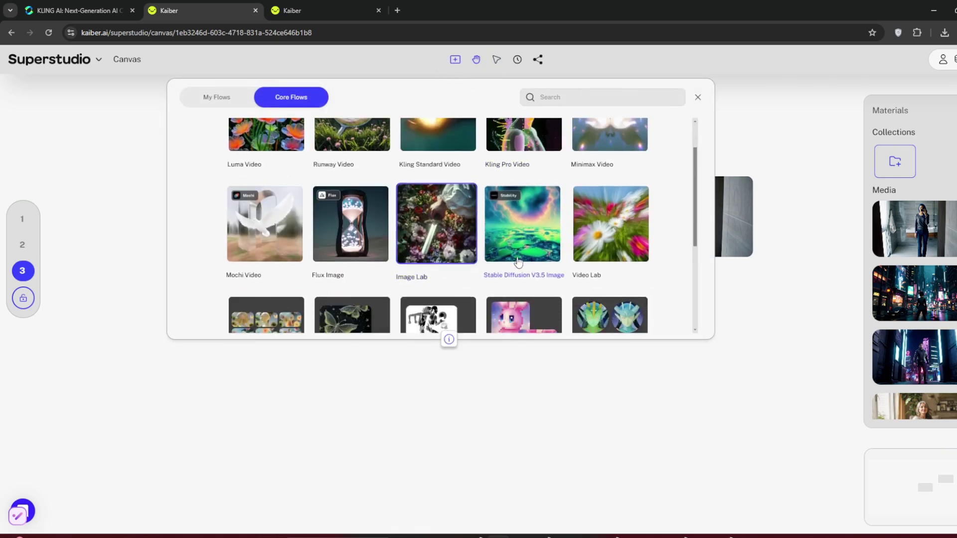
scroll(593, 189, up, 4)
click(593, 170)
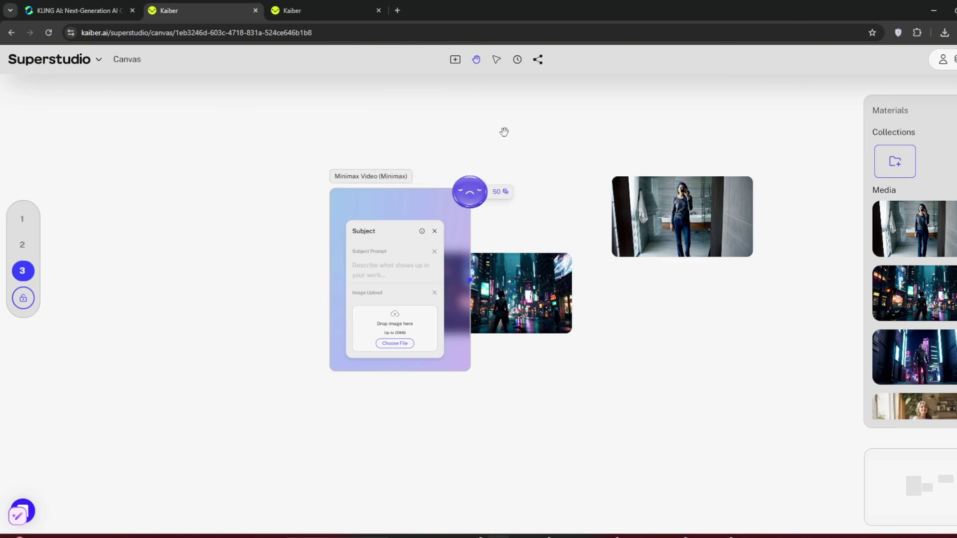
click(379, 11)
Step: Copy a disposable email address from temp-mail.org in a new tab, then return to Kaiber
click(274, 11)
text(temp)
key(Return)
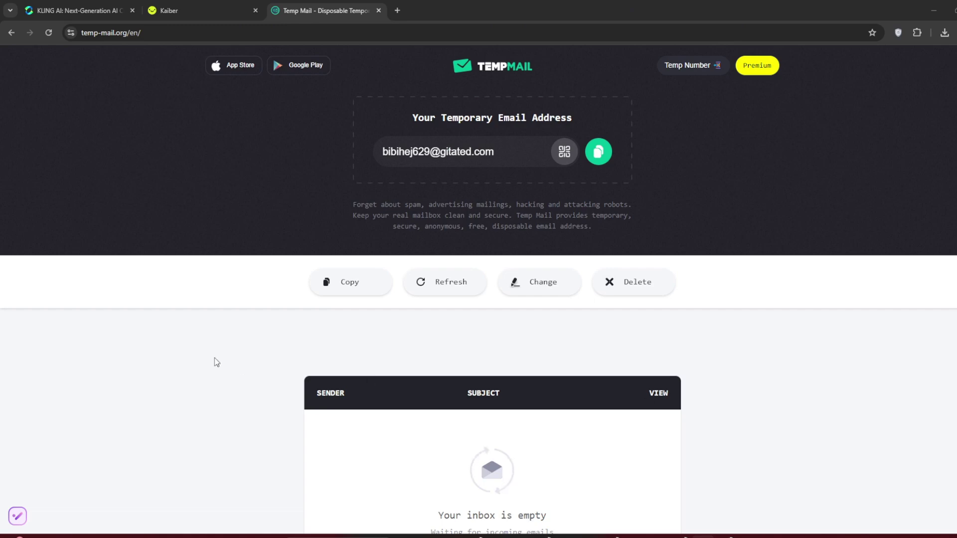
click(598, 151)
key(ctrl+shift+Tab)
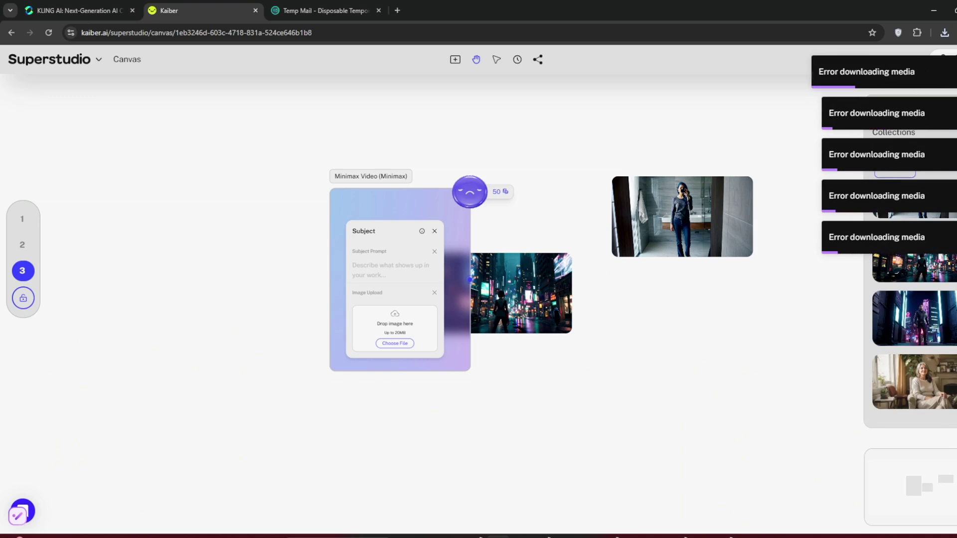
Step: Sign out of Kaiber and paste the temporary address into the registration email field
click(942, 63)
click(916, 204)
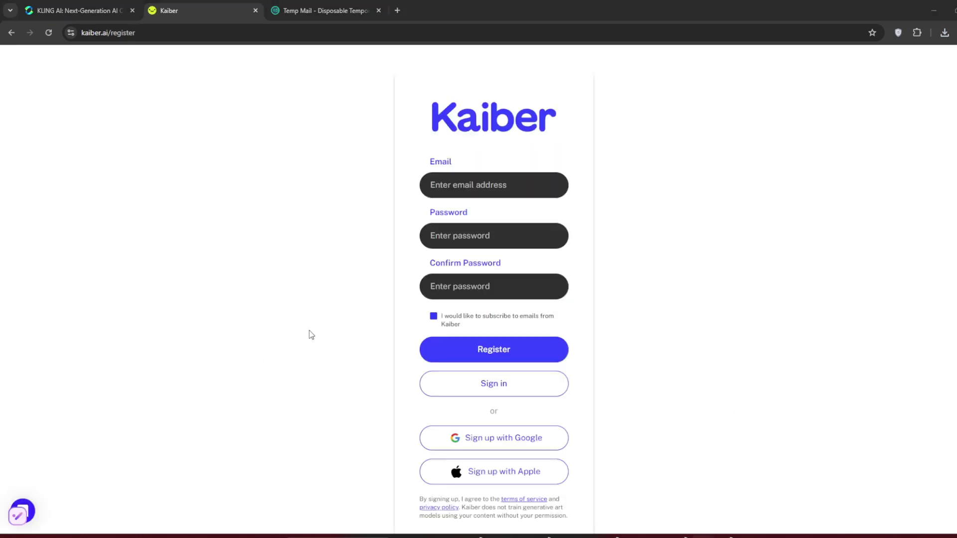
click(485, 180)
key(ctrl+v)
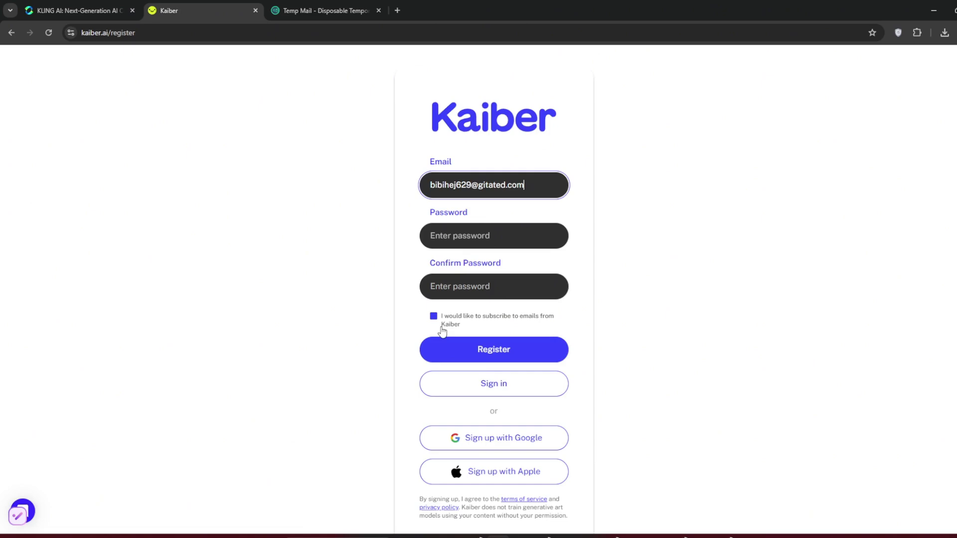
Step: Check the Temp Mail inbox, then return to the Kaiber registration form
click(324, 11)
scroll(515, 394, down, 3)
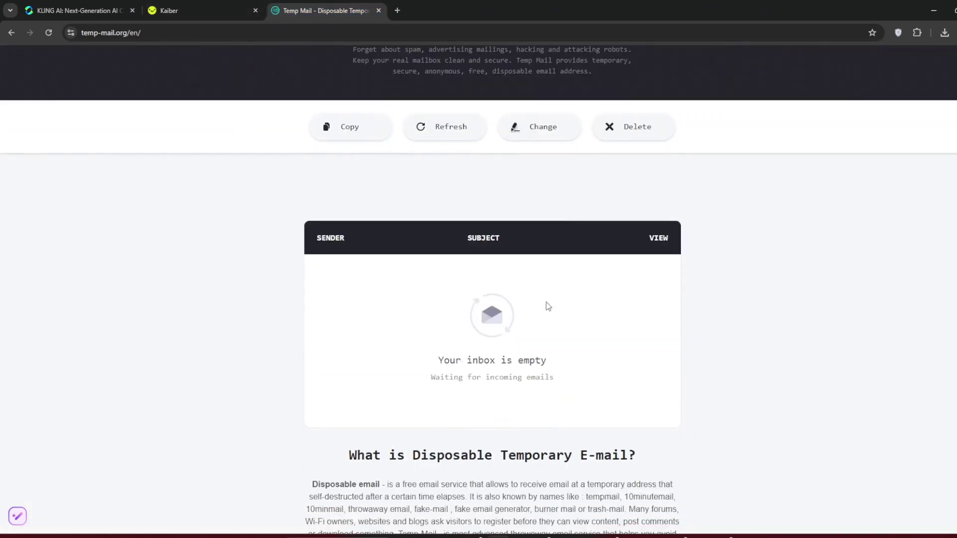
scroll(515, 314, up, 3)
click(234, 12)
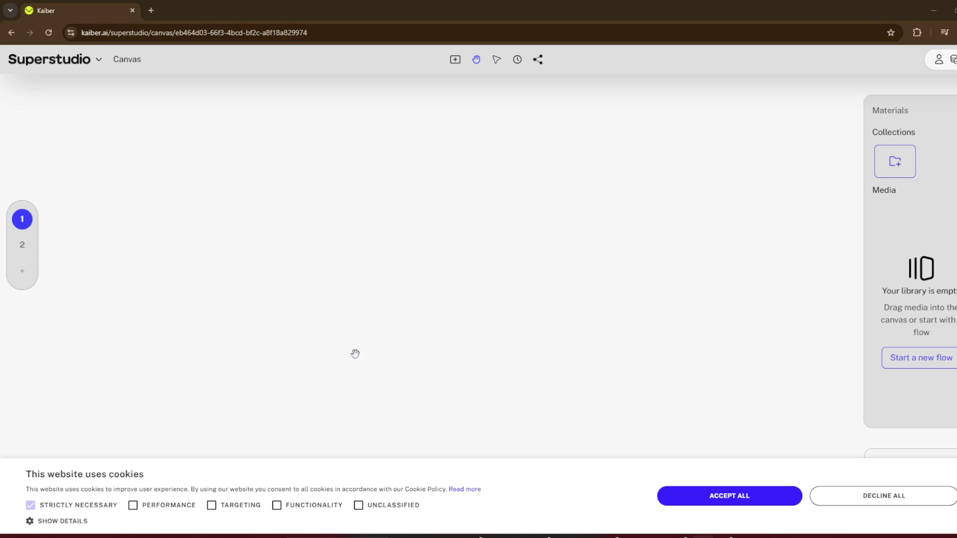
Step: Add a Minimax Video flow with the pasted bathroom-mirror selfie prompt and generate it
click(453, 60)
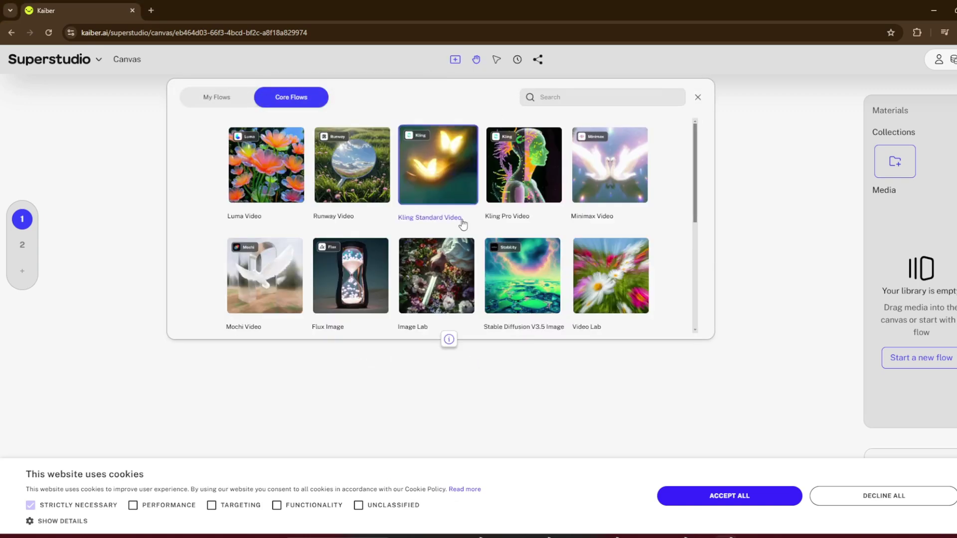
click(611, 187)
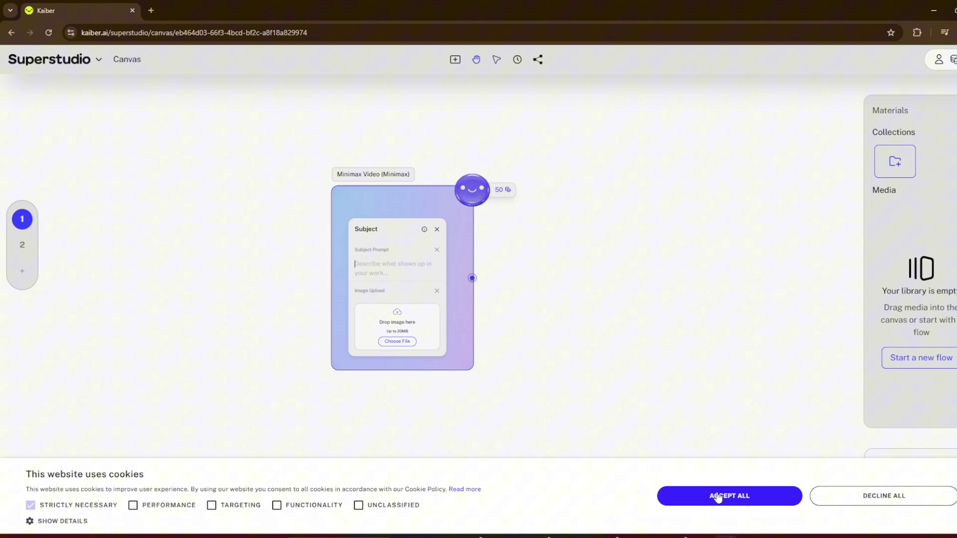
key(ctrl+v)
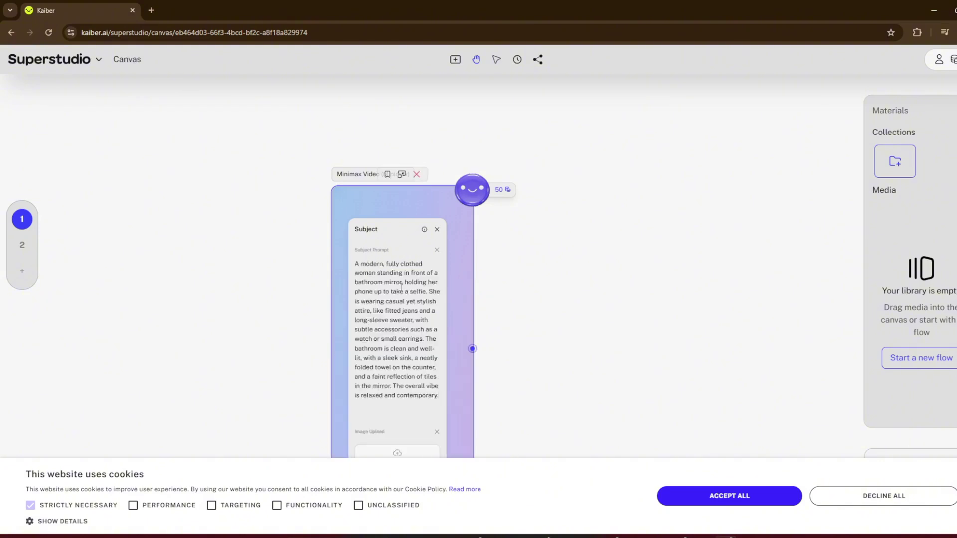
click(480, 201)
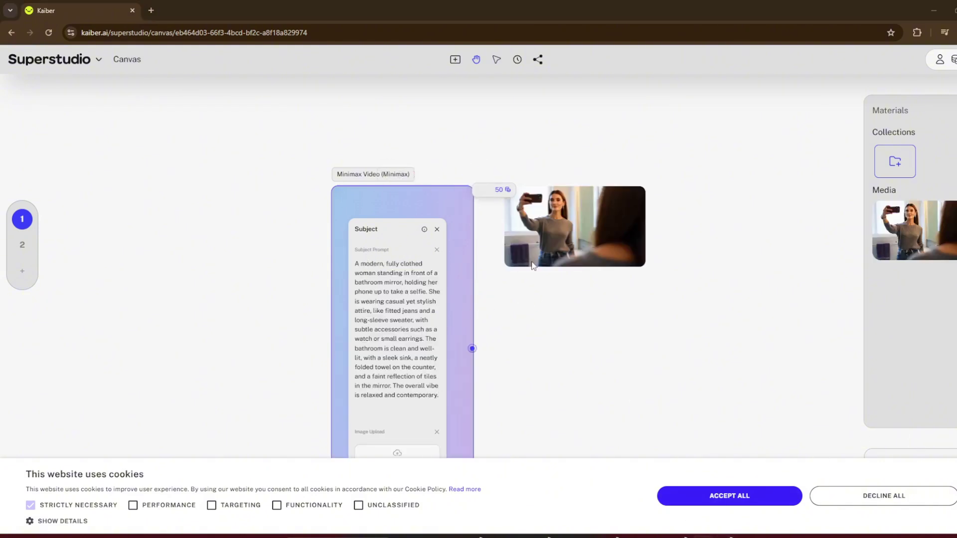
scroll(537, 238, up, 5)
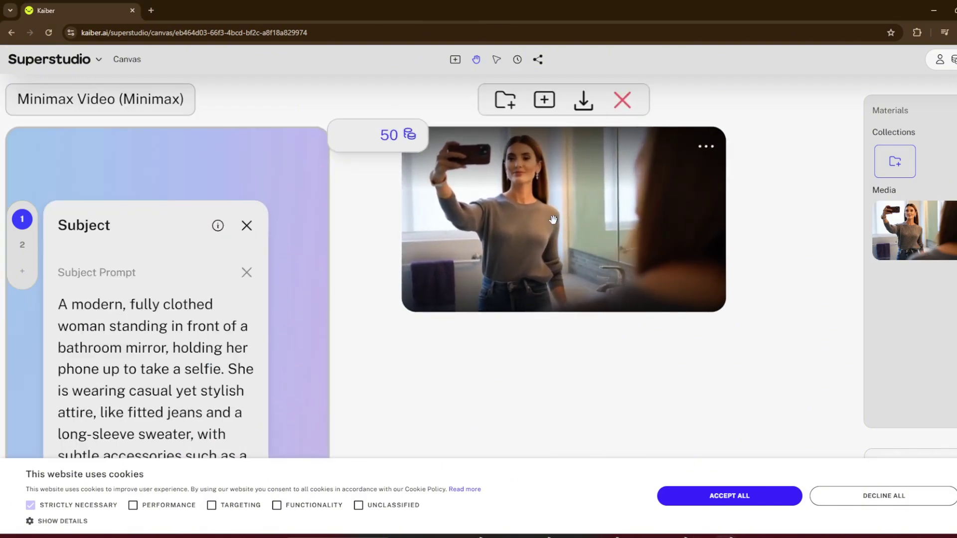
scroll(553, 219, down, 2)
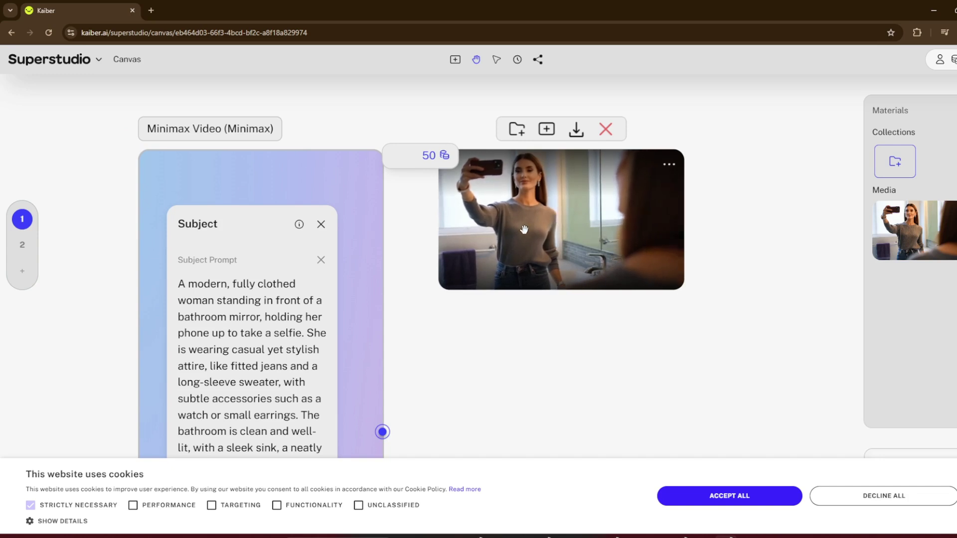
scroll(524, 230, down, 2)
Step: Bring the Kling Pro Video node into view and keep its video length at 0:05
click(391, 253)
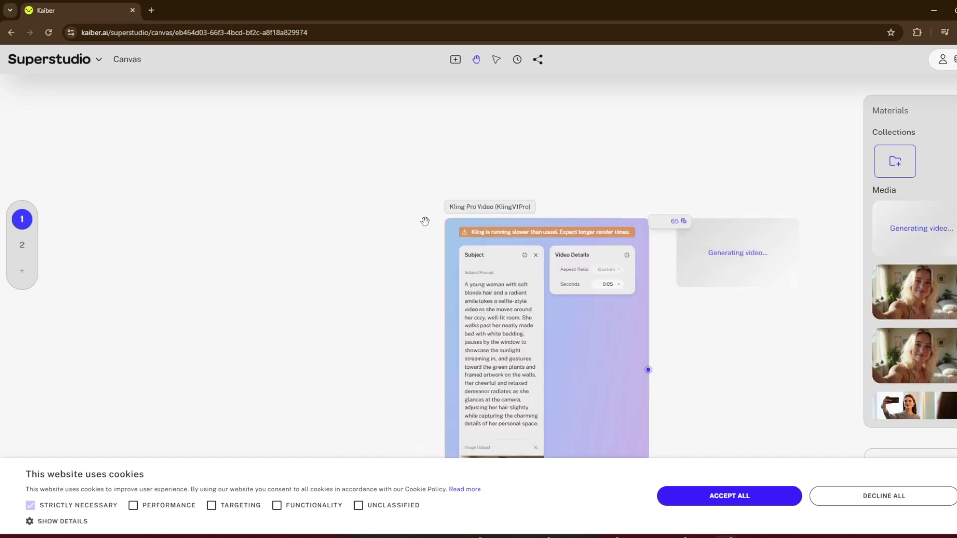
drag(378, 237, 280, 194)
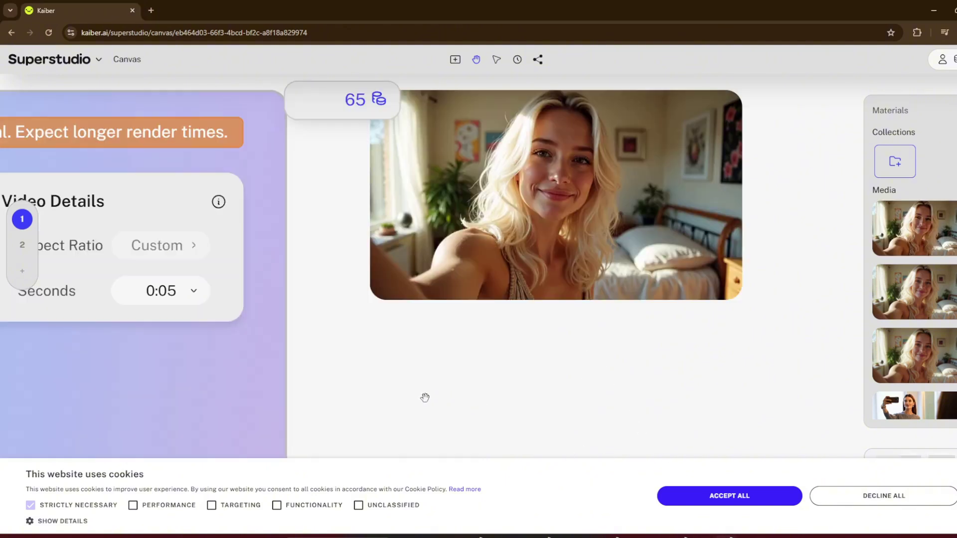
mouse_move(514, 205)
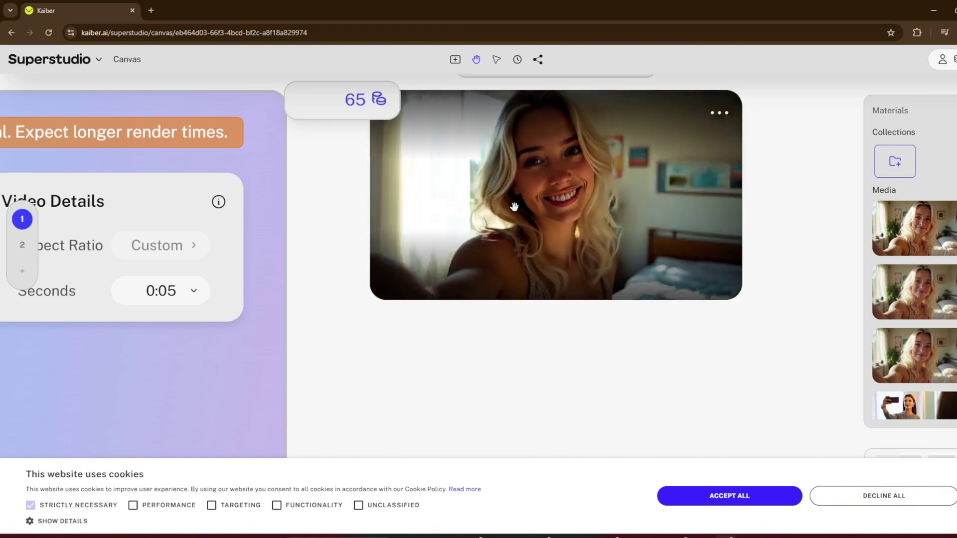
click(193, 290)
click(194, 293)
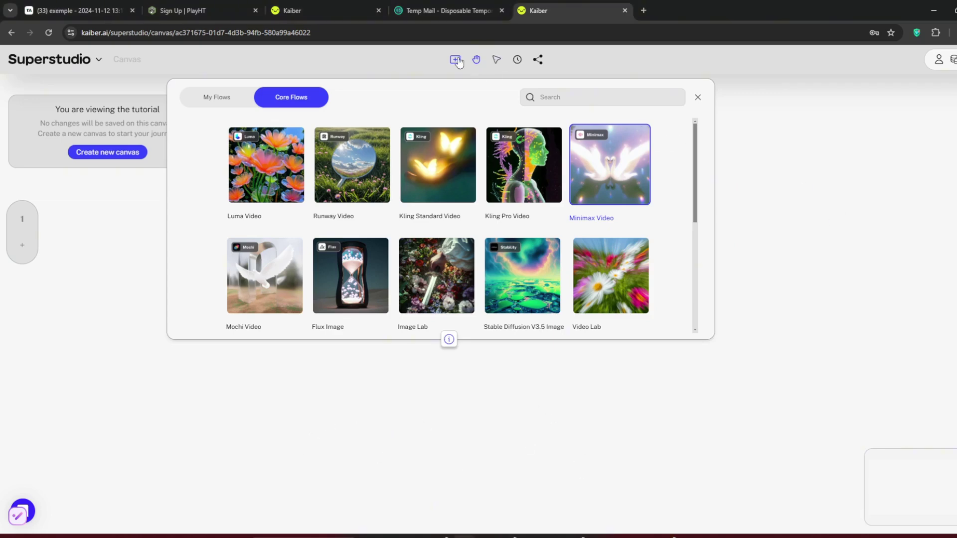
Step: Add a Video Restyle 1.0 flow, delete it, and add Video Restyle 2.0 instead
scroll(560, 237, down, 4)
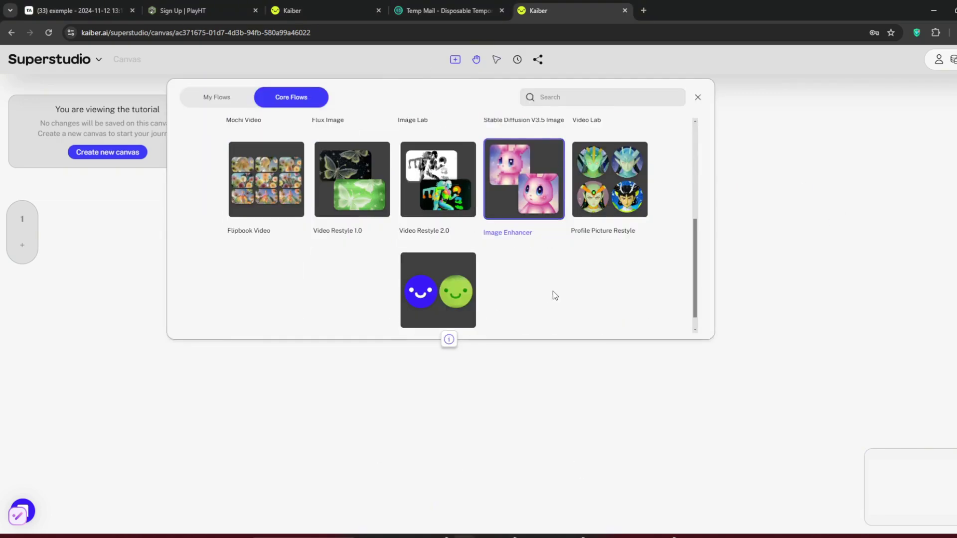
click(347, 175)
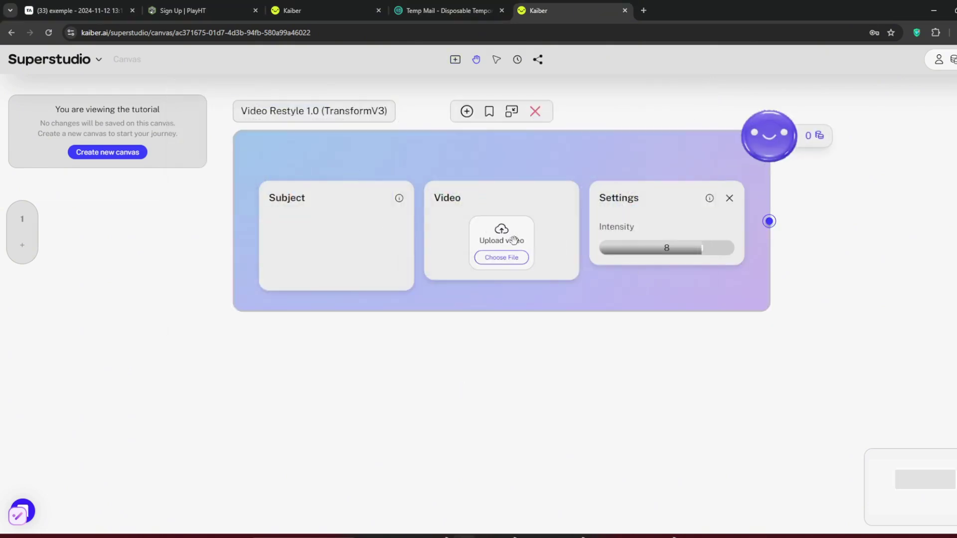
click(543, 151)
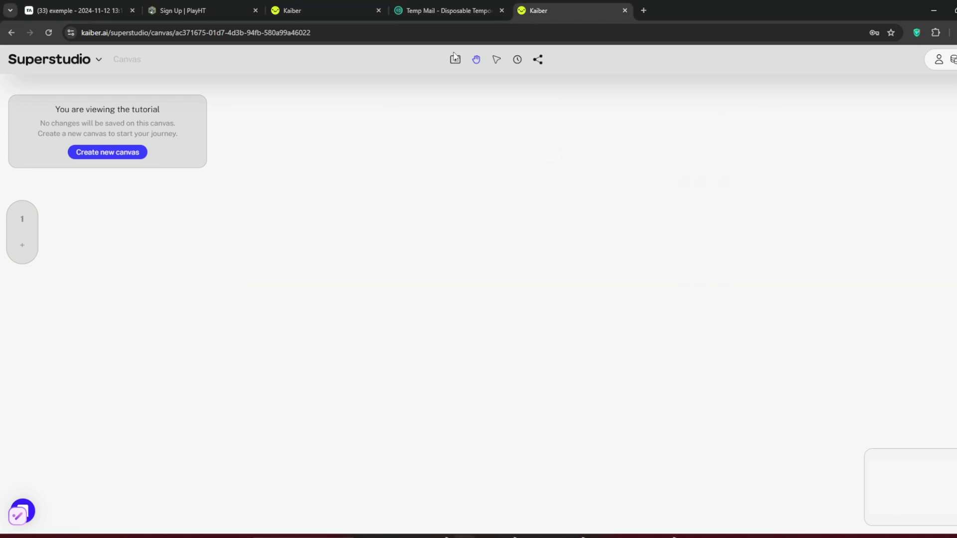
click(437, 180)
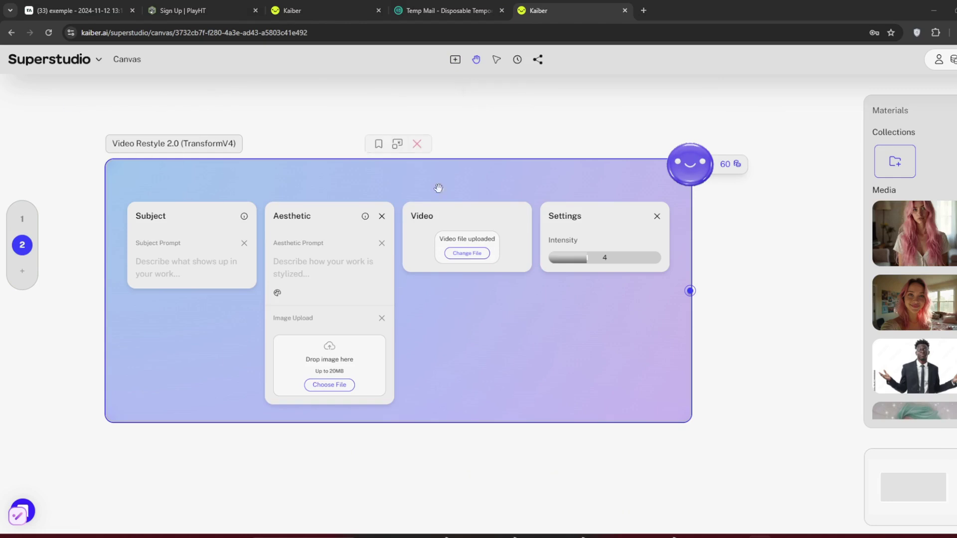
Step: Apply the Meteora Graffiti aesthetic, add 'as she' to the subject prompt, and raise intensity to 7
click(278, 294)
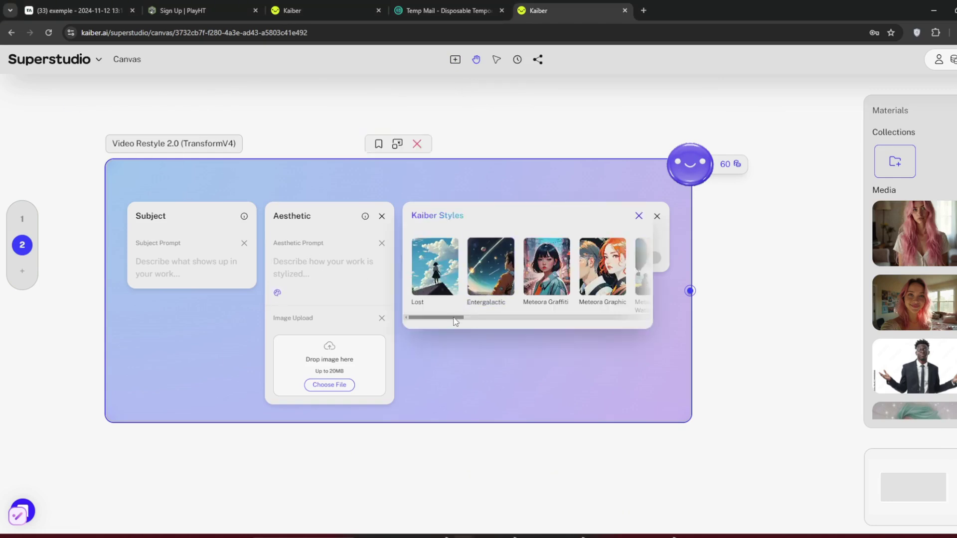
mouse_move(433, 317)
mouse_down()
mouse_move(491, 321)
mouse_move(450, 322)
mouse_up()
click(547, 269)
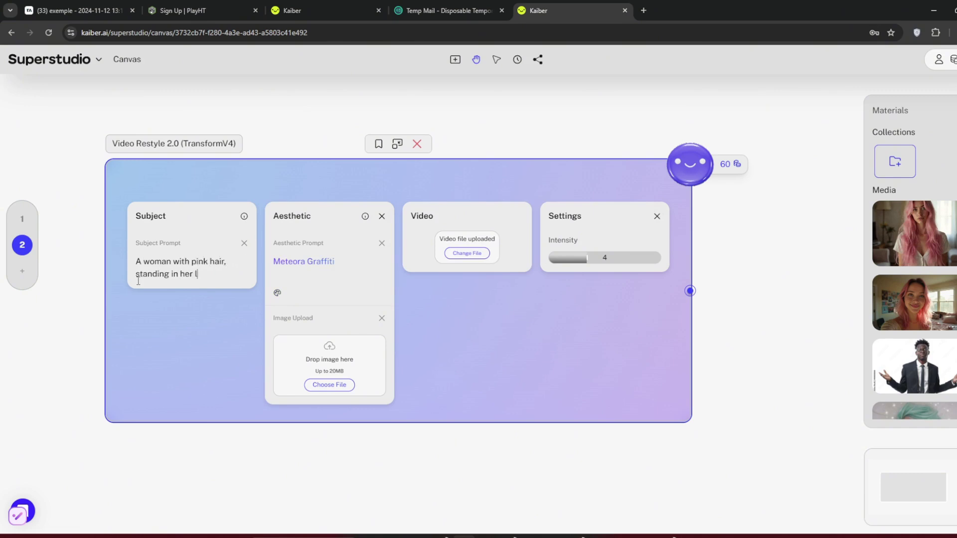
text(as she turns to look left)
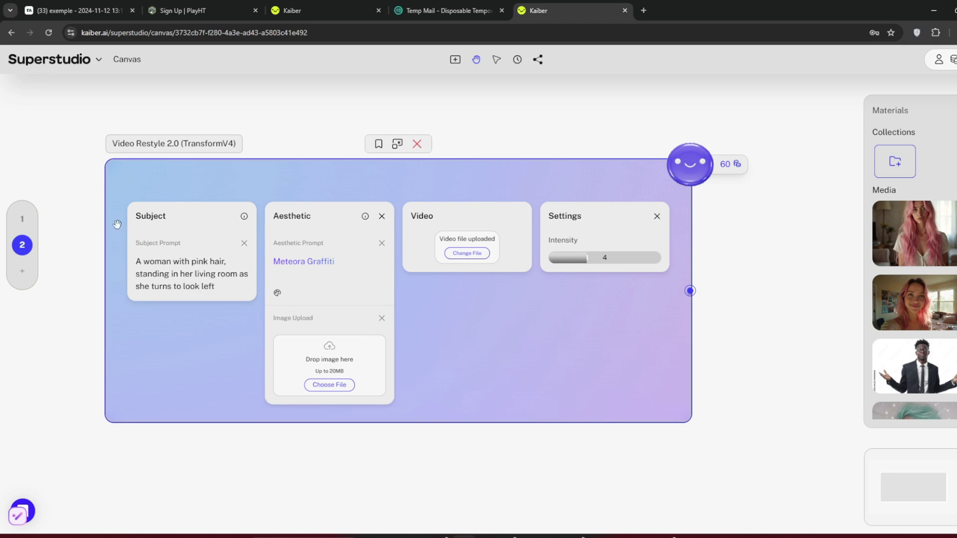
click(604, 259)
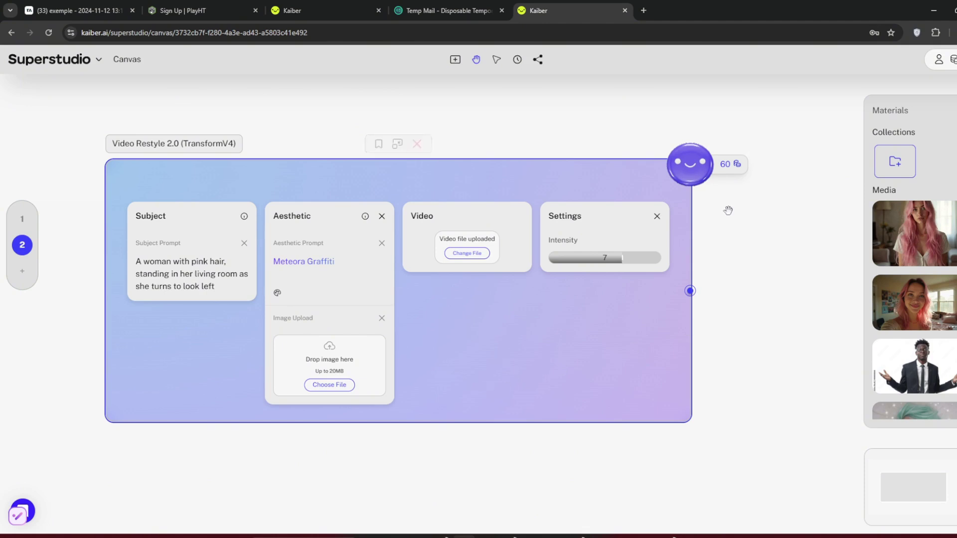
Step: Switch the Restyle node's aesthetic from image upload to Text and reopen the Kaiber Styles presets
mouse_move(759, 535)
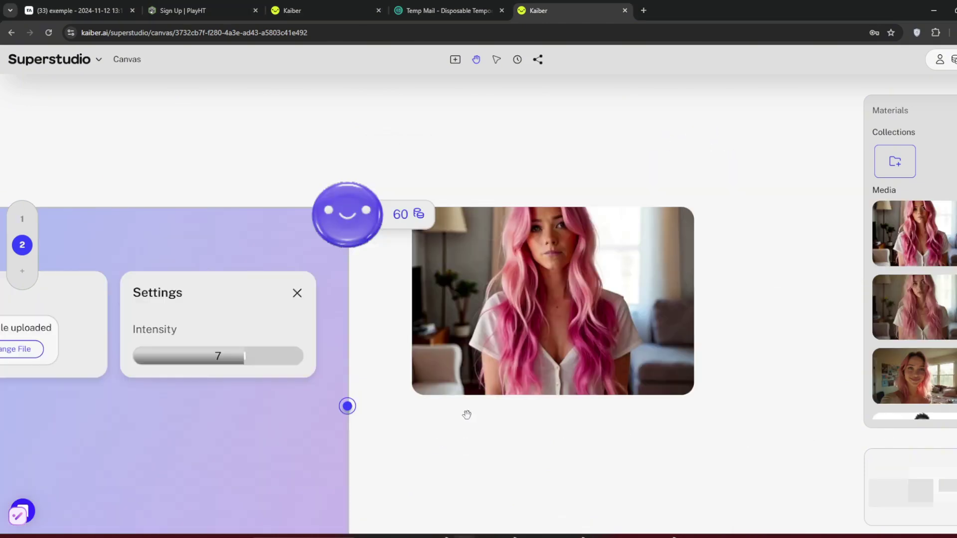
mouse_move(551, 298)
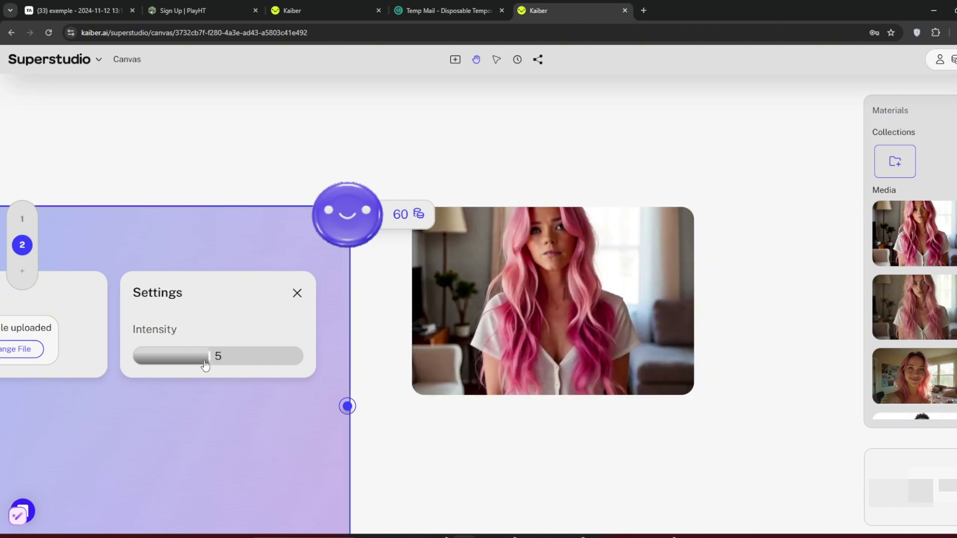
scroll(240, 388, down, 3)
scroll(239, 389, left, 5)
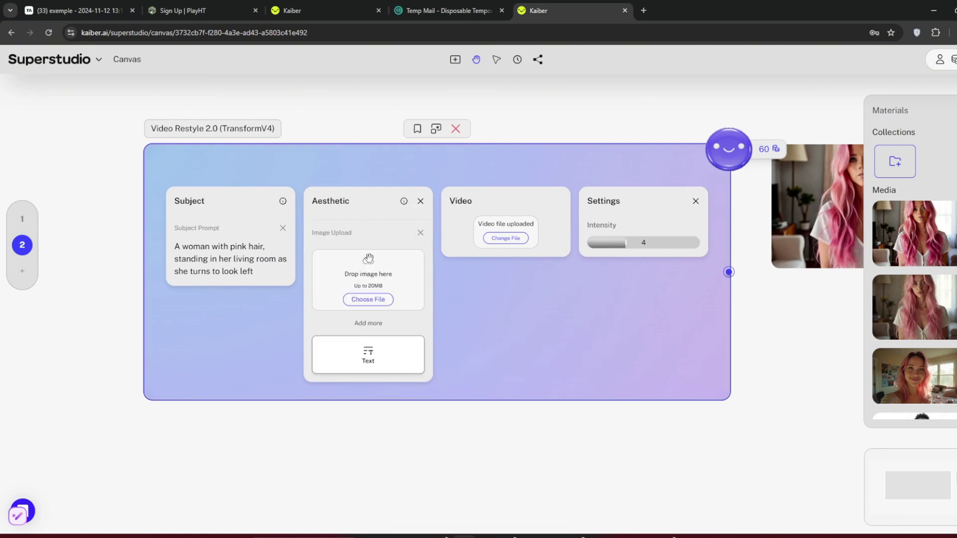
scroll(383, 219, up, 2)
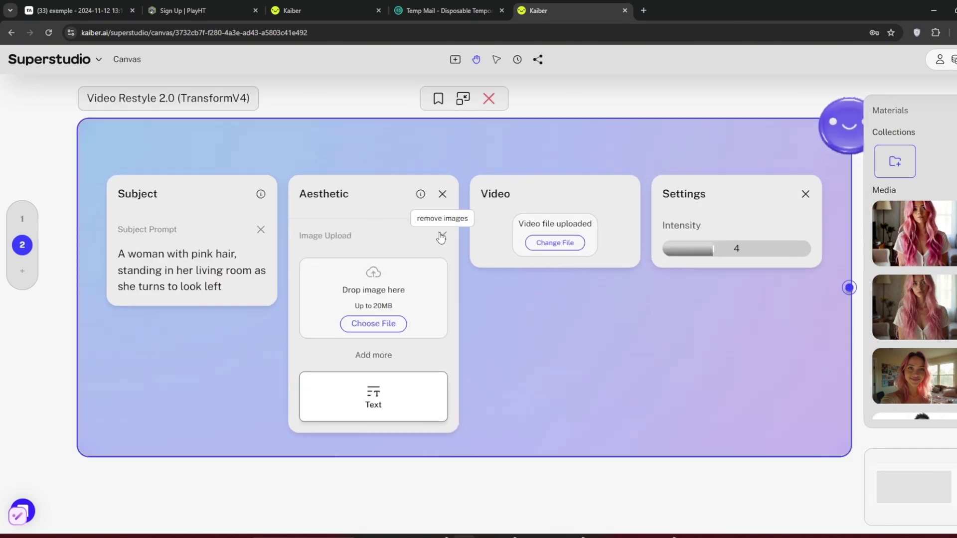
click(373, 396)
click(315, 278)
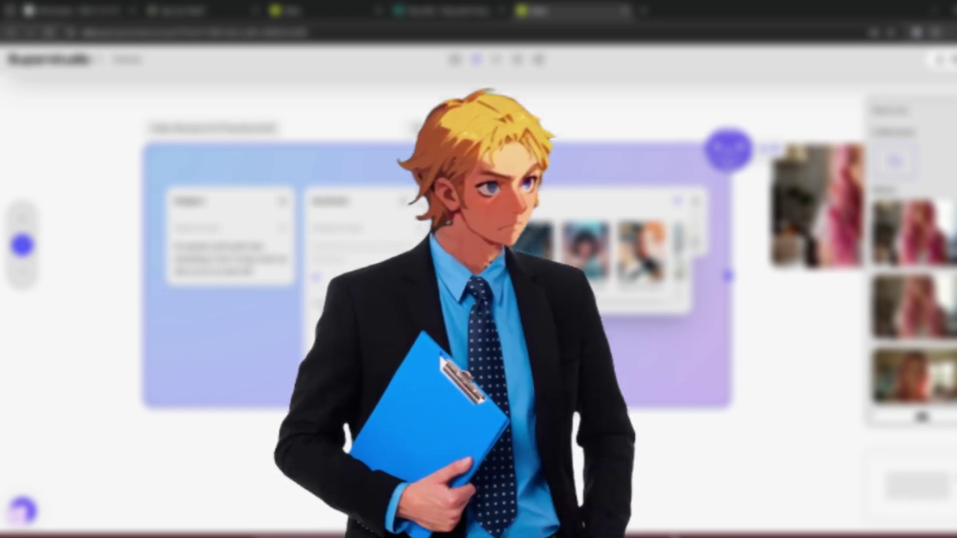
scroll(492, 309, right, 3)
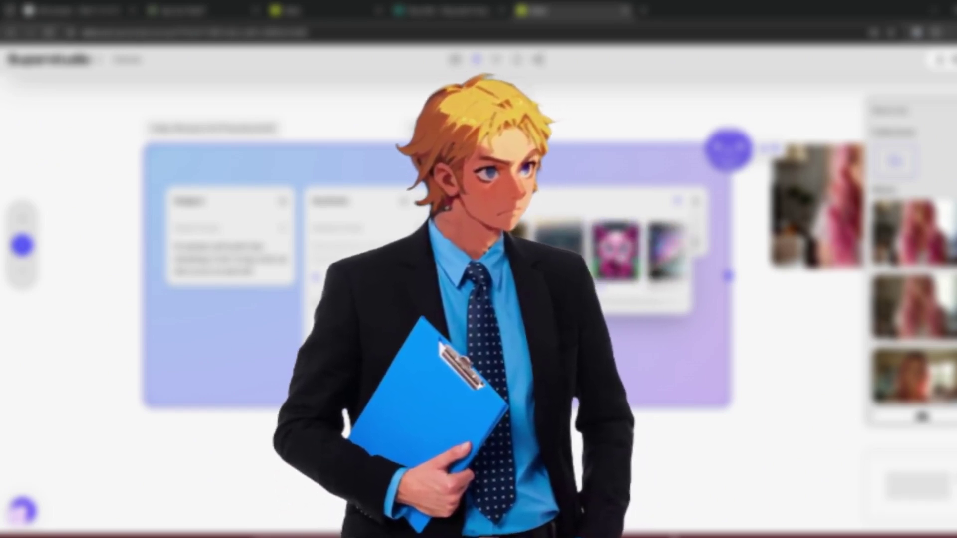